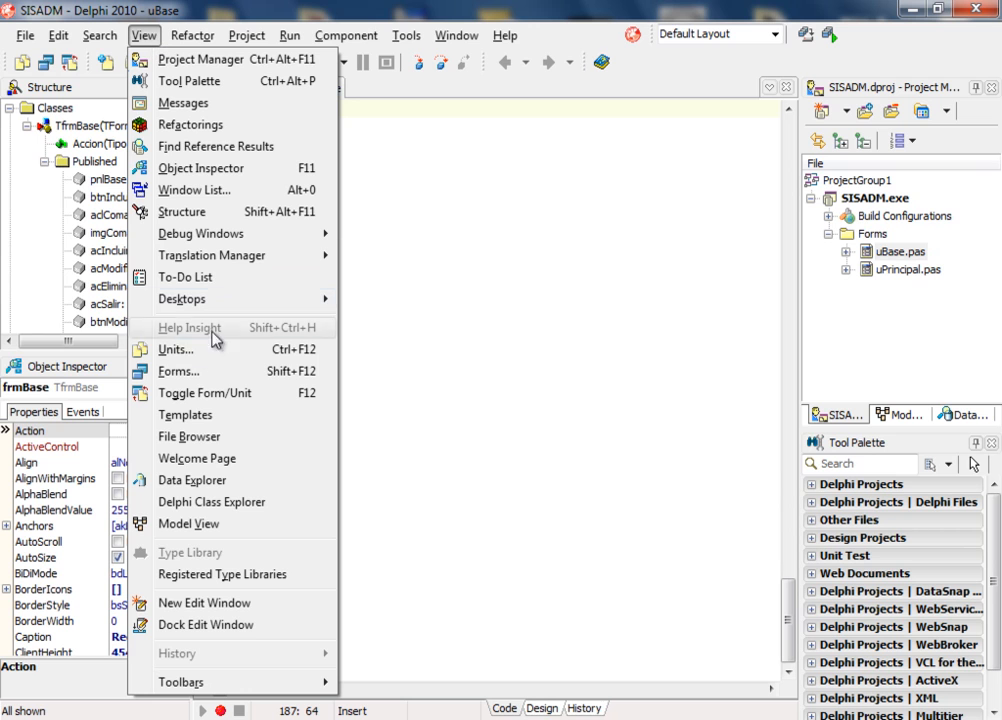
Show the Data Explorer with the list of dbExpress drivers.
left_click(205, 481)
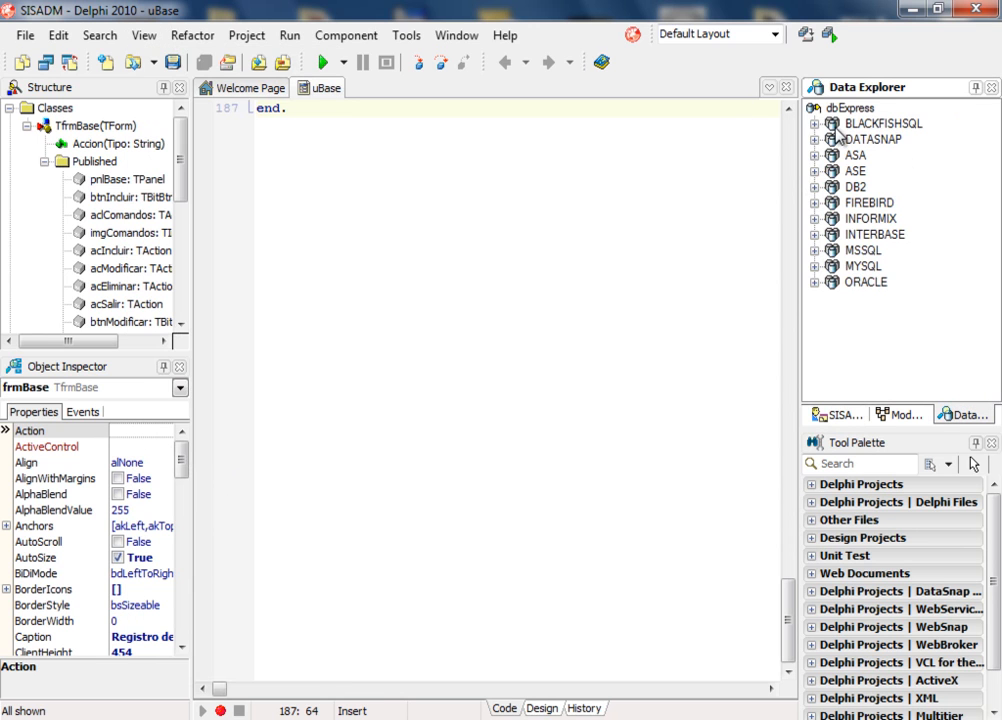
left_click(145, 38)
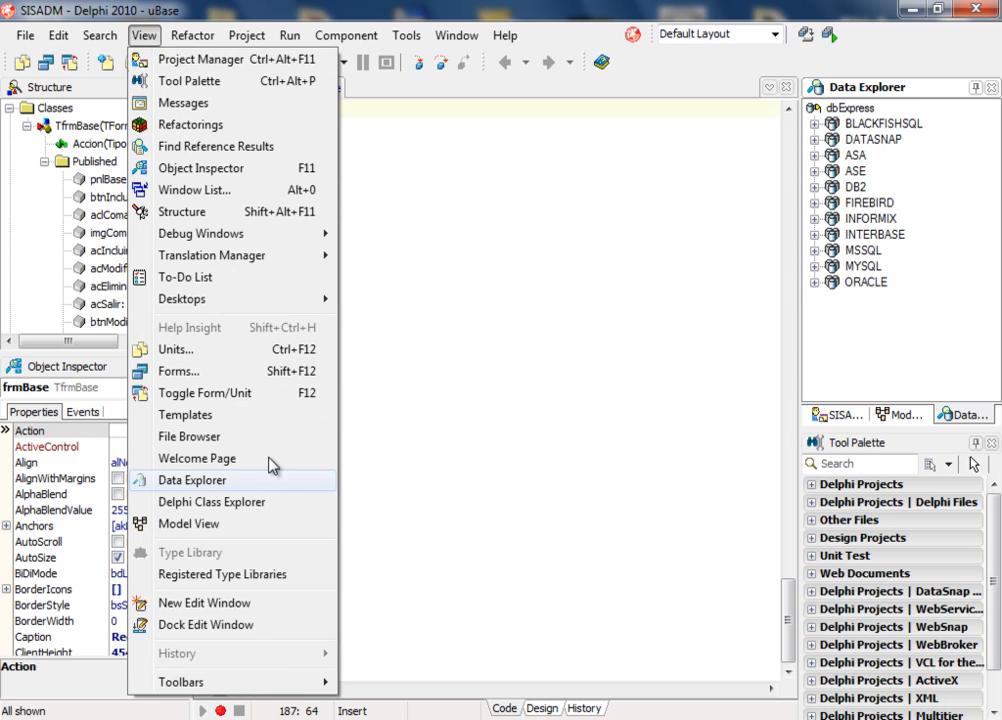
left_click(955, 157)
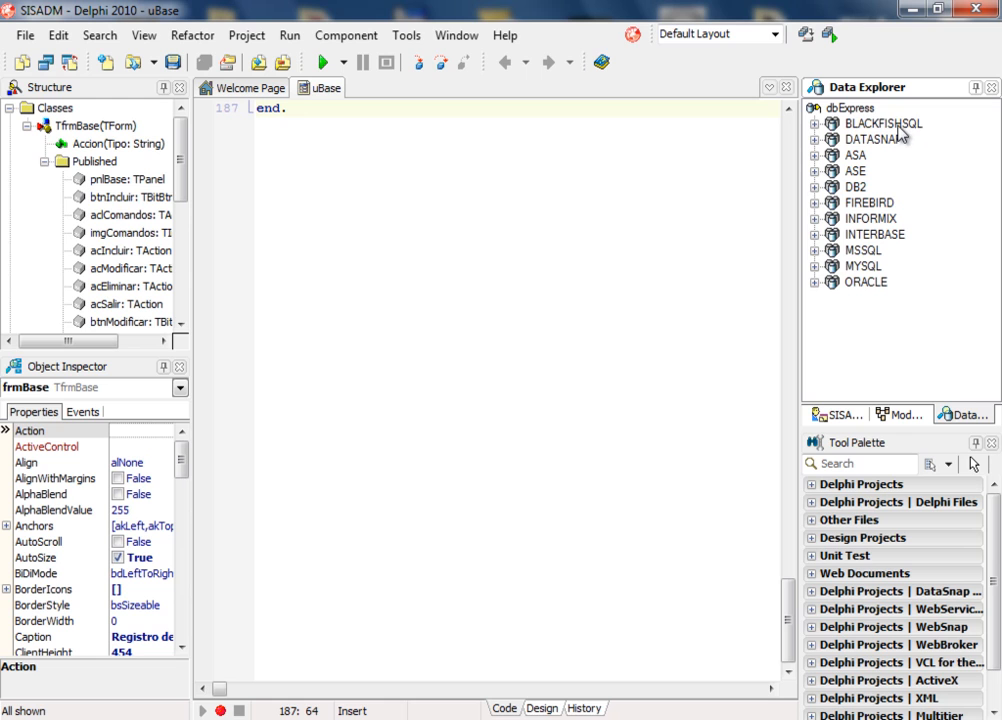
Go through the dbExpress drivers from BLACKFISHSQL down to INTERBASE and return to FIREBIRD.
left_click(898, 126)
left_click(893, 140)
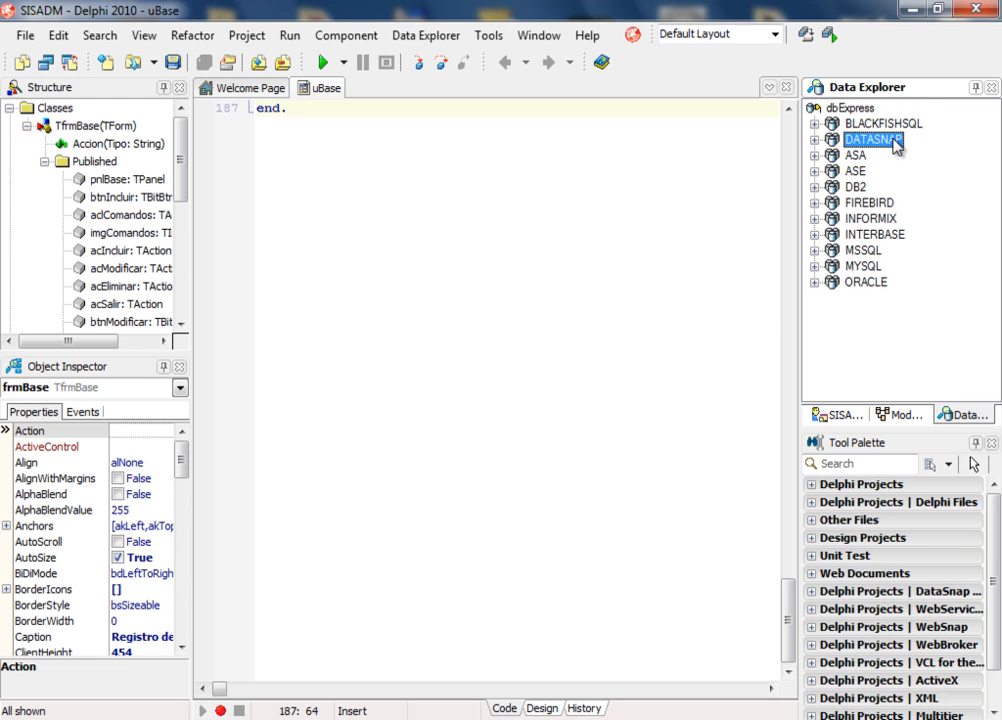
left_click(856, 156)
left_click(857, 172)
left_click(858, 188)
left_click(867, 203)
left_click(870, 219)
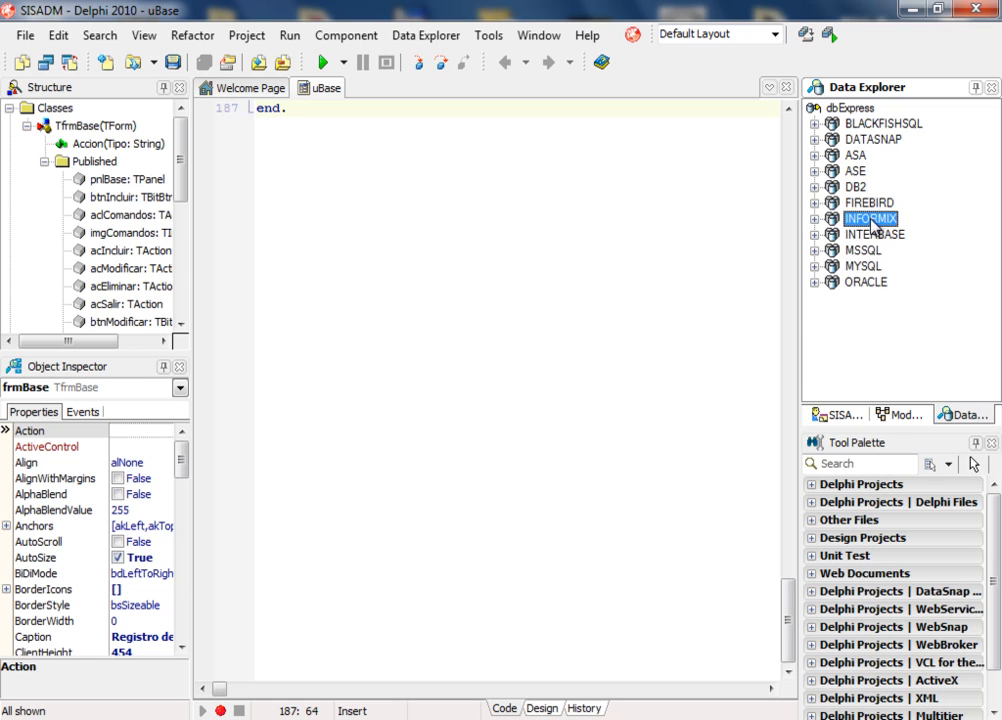
left_click(873, 234)
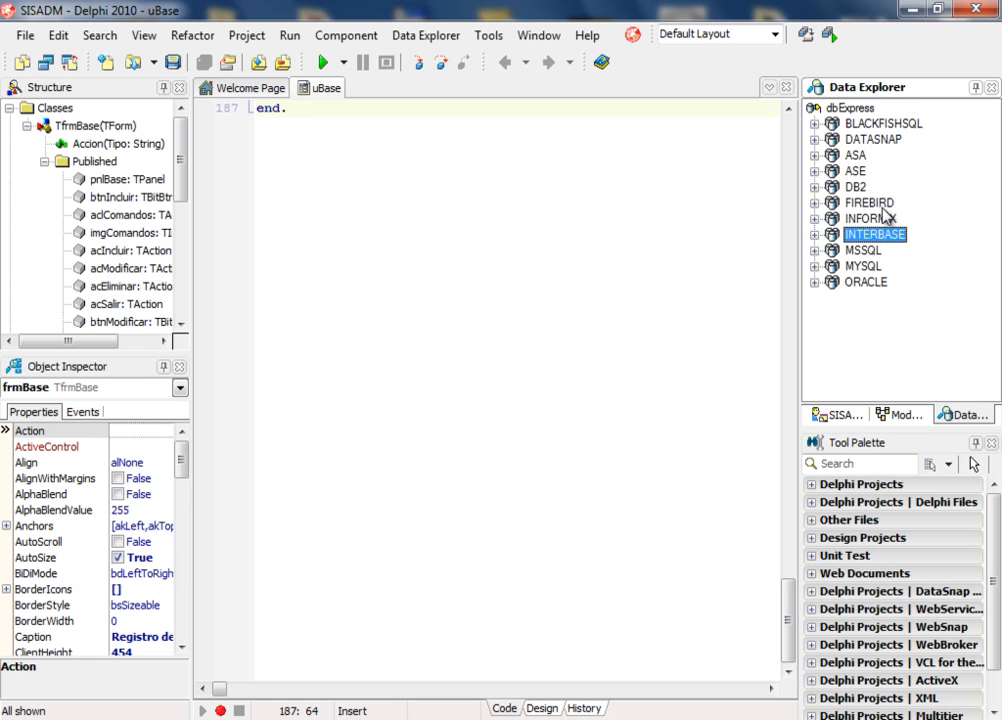
left_click(880, 203)
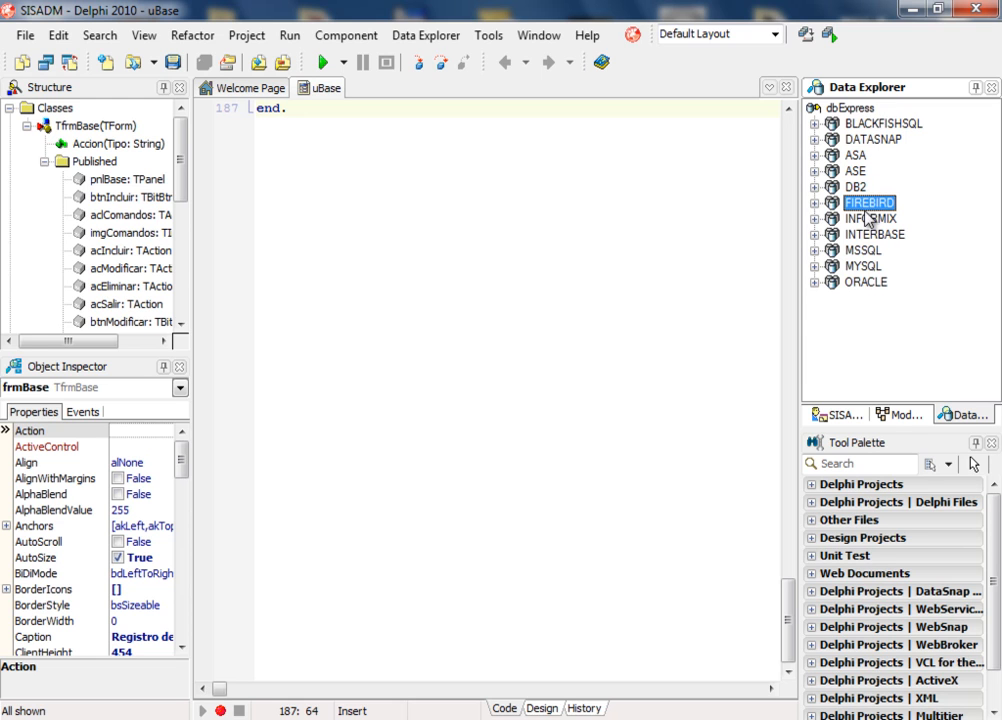
Expand the MYSQL driver in the Data Explorer and look at its MYSQLCONNECTION entry.
left_click(866, 266)
left_click(814, 266)
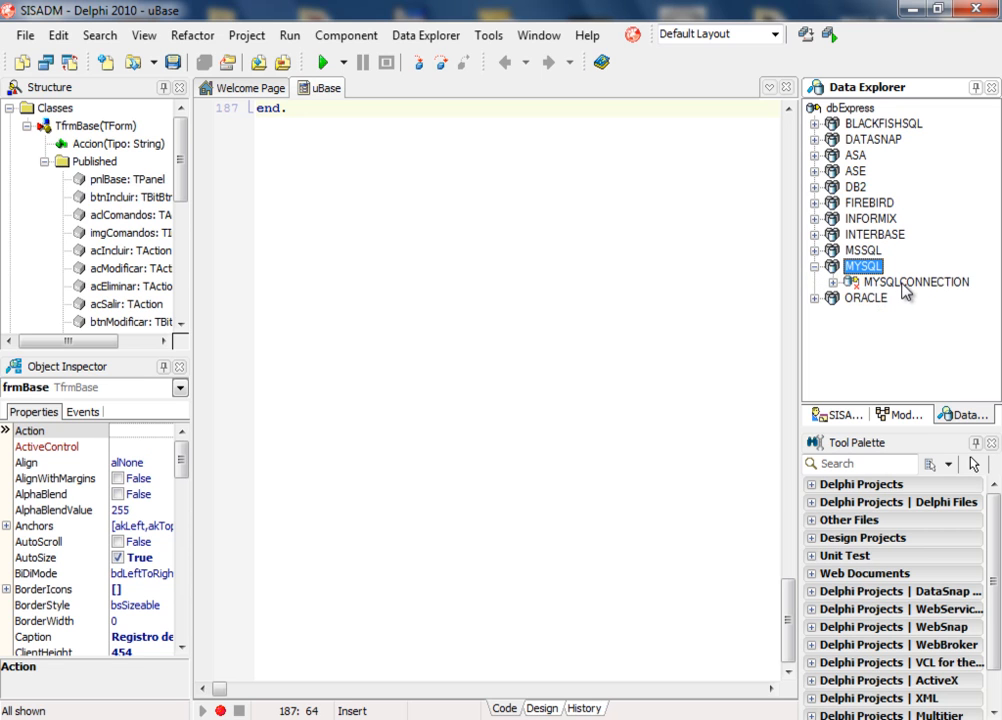
left_click(814, 266)
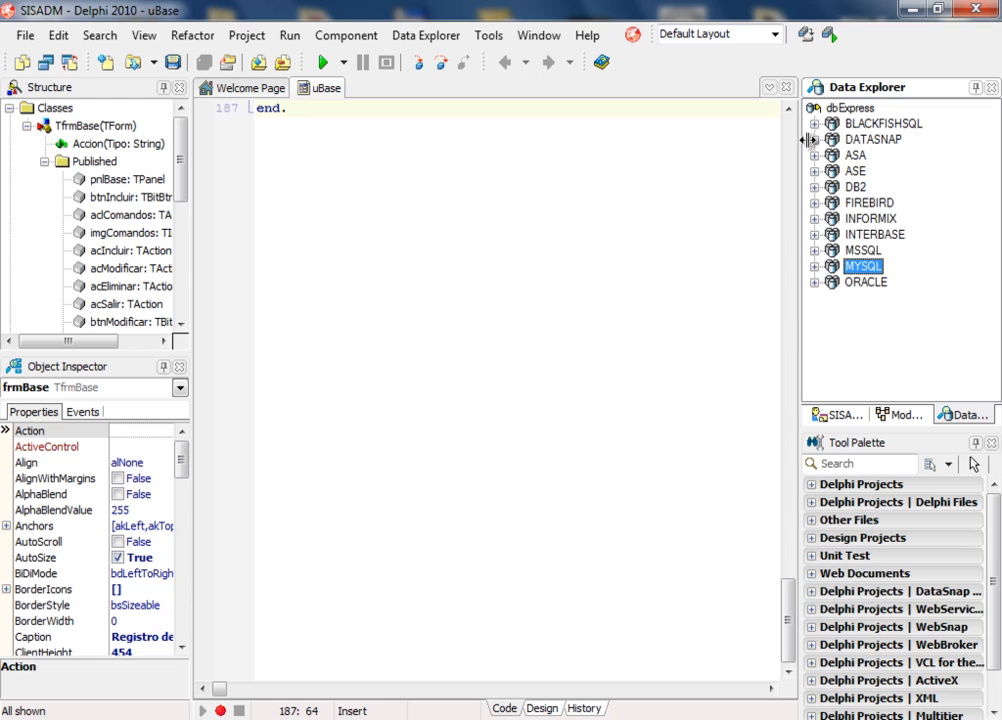
double_click(828, 270)
left_click(908, 285)
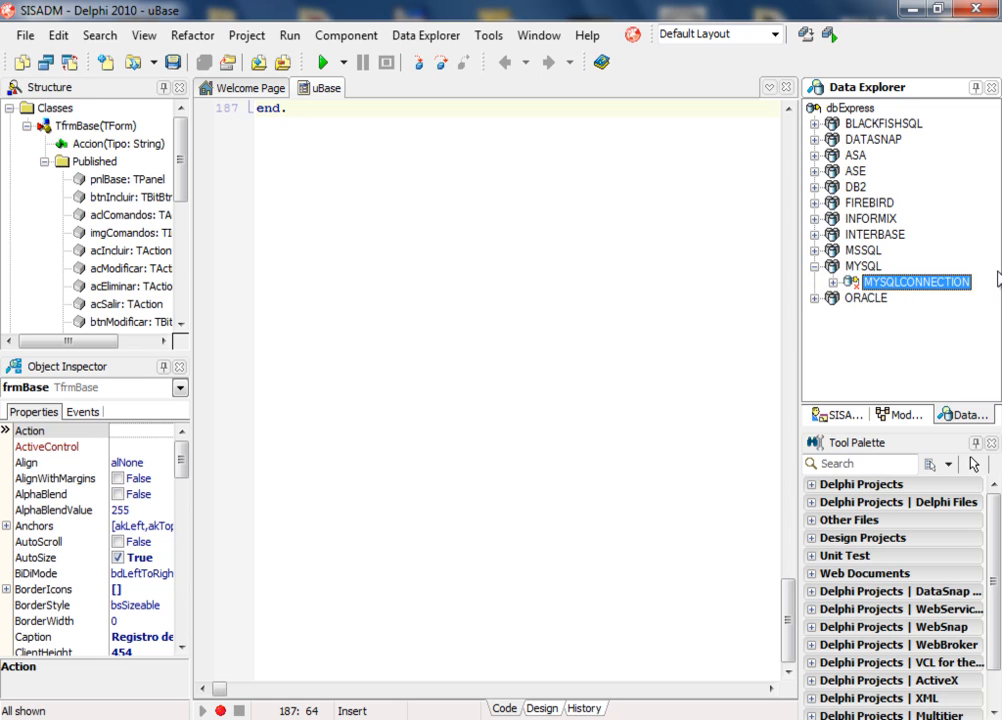
left_click(864, 268)
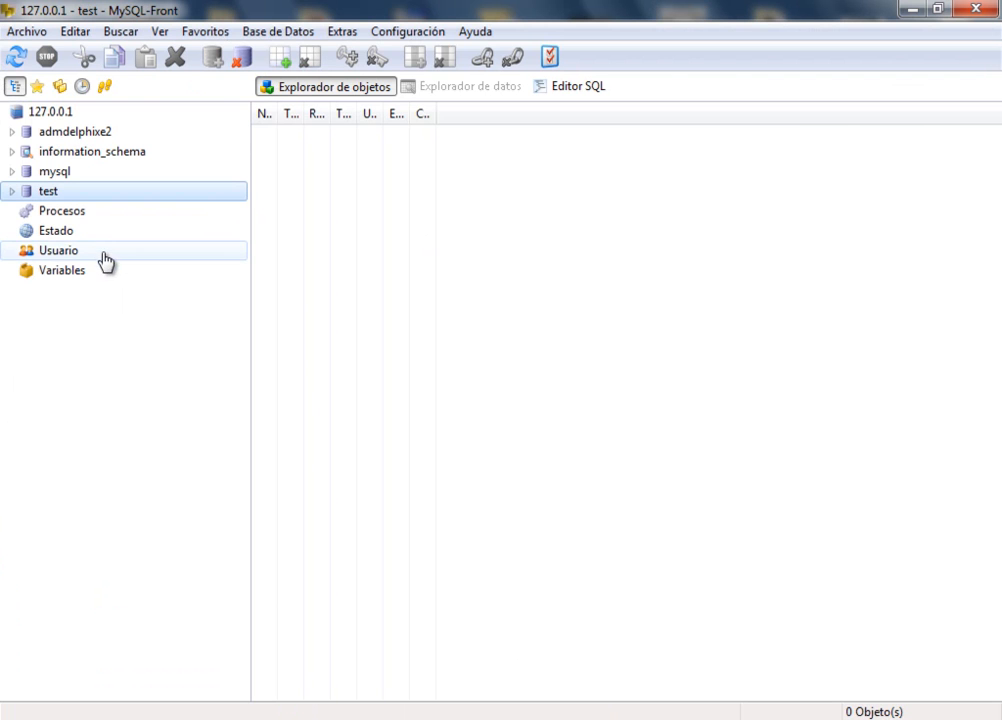
In MySQL-Front, compare the contents of the mysql and test databases.
left_click(58, 192)
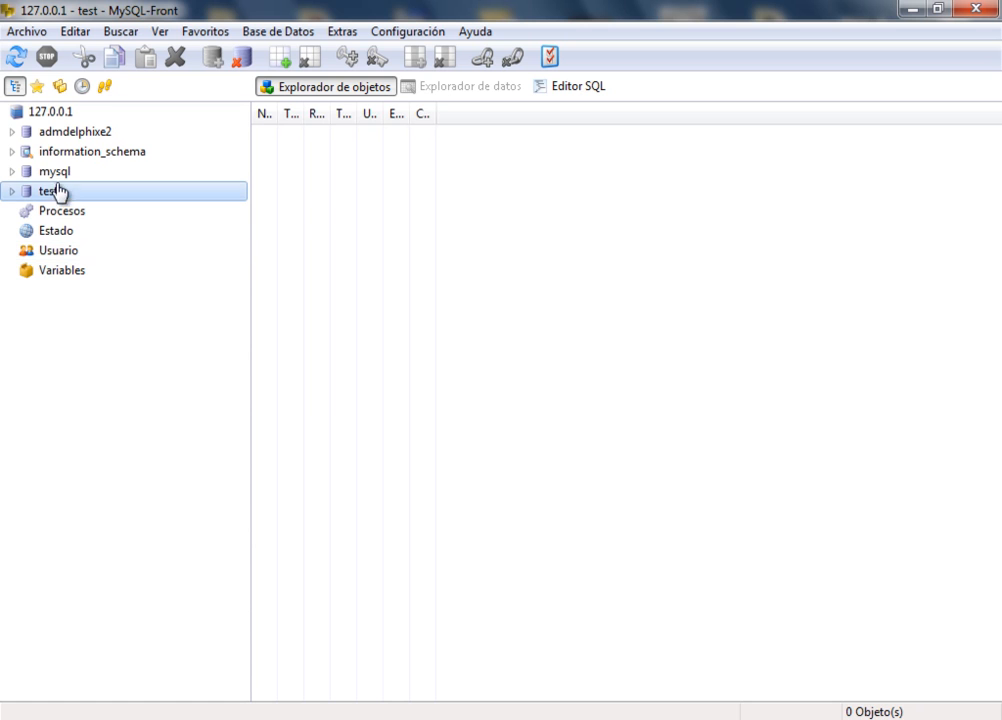
left_click(55, 173)
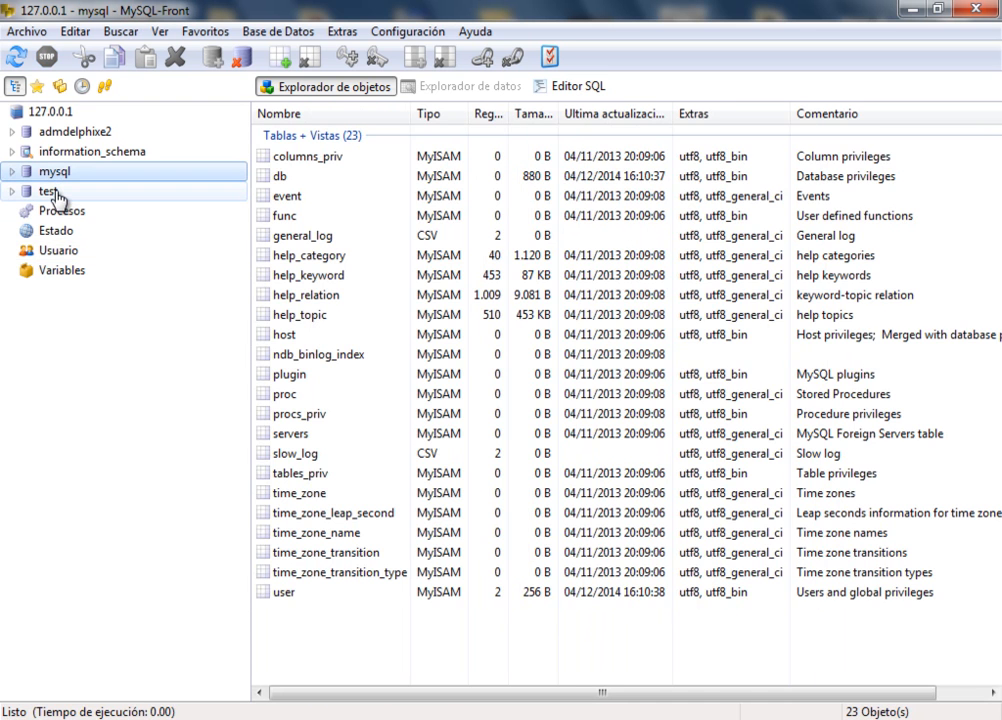
left_click(55, 193)
left_click(62, 174)
left_click(55, 193)
left_click(60, 176)
left_click(56, 196)
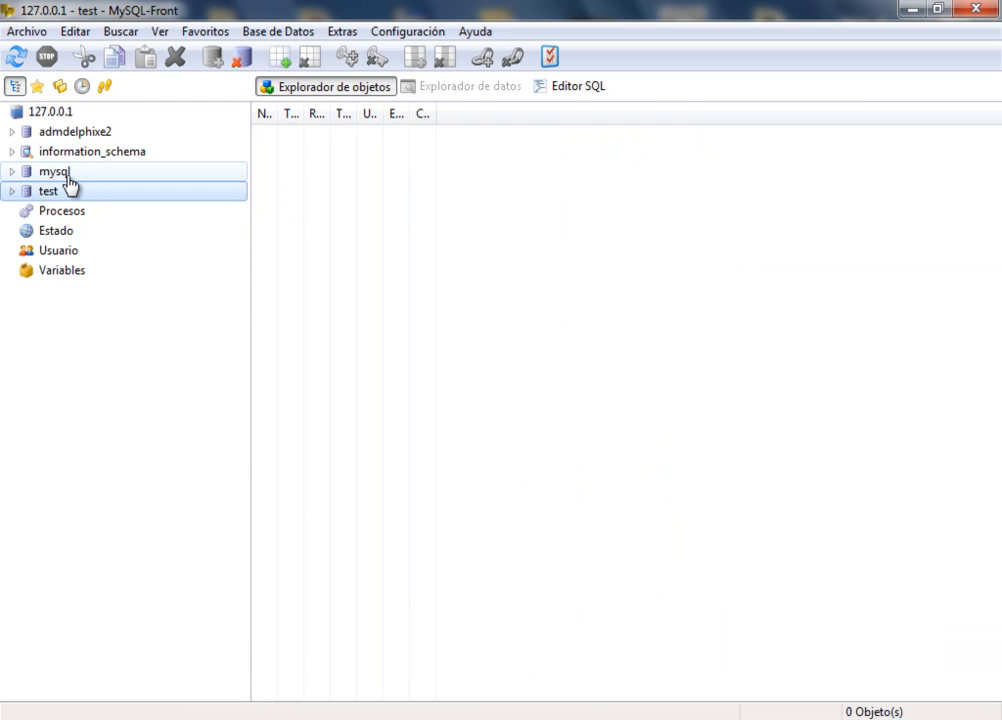
left_click(67, 176)
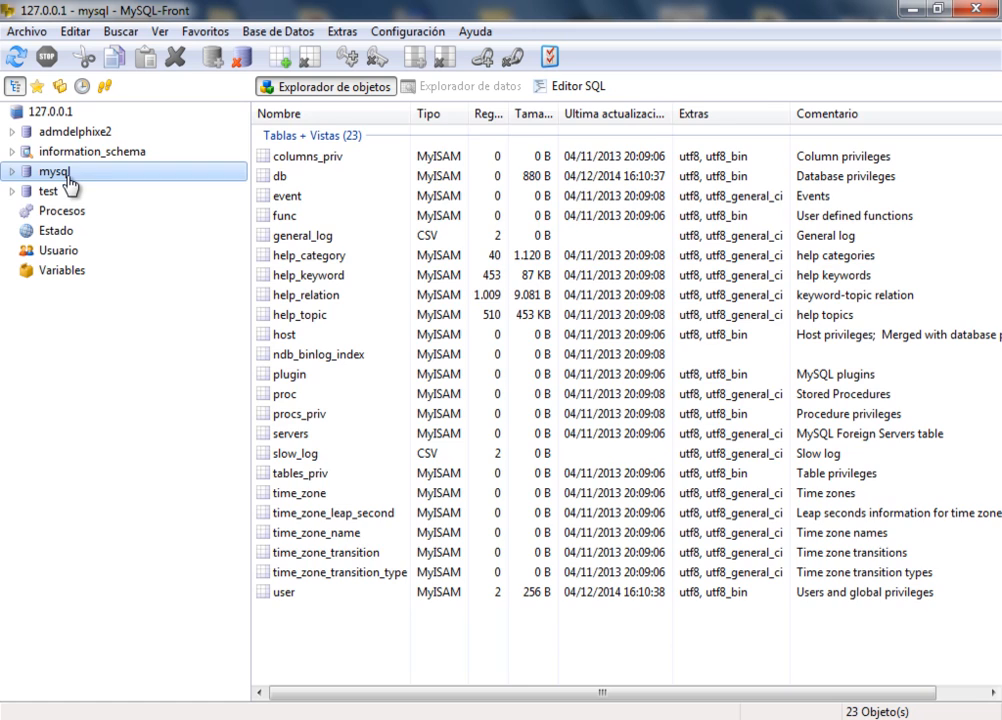
left_click(60, 196)
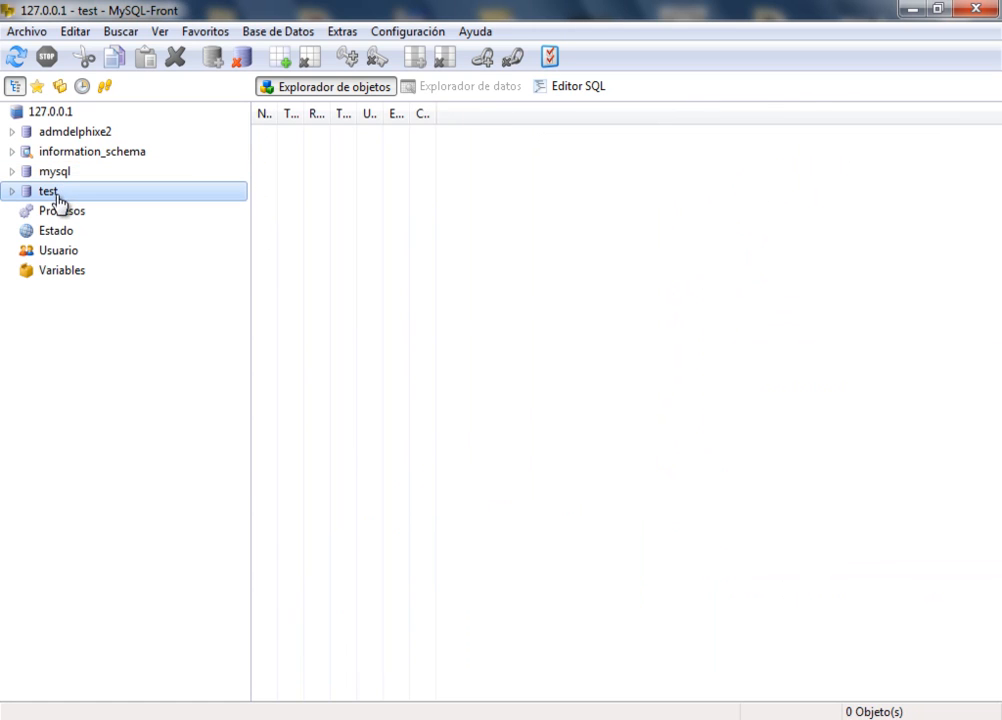
View the tables of the admdelphixe2 database and the object list of the 127.0.0.1 server.
left_click(80, 132)
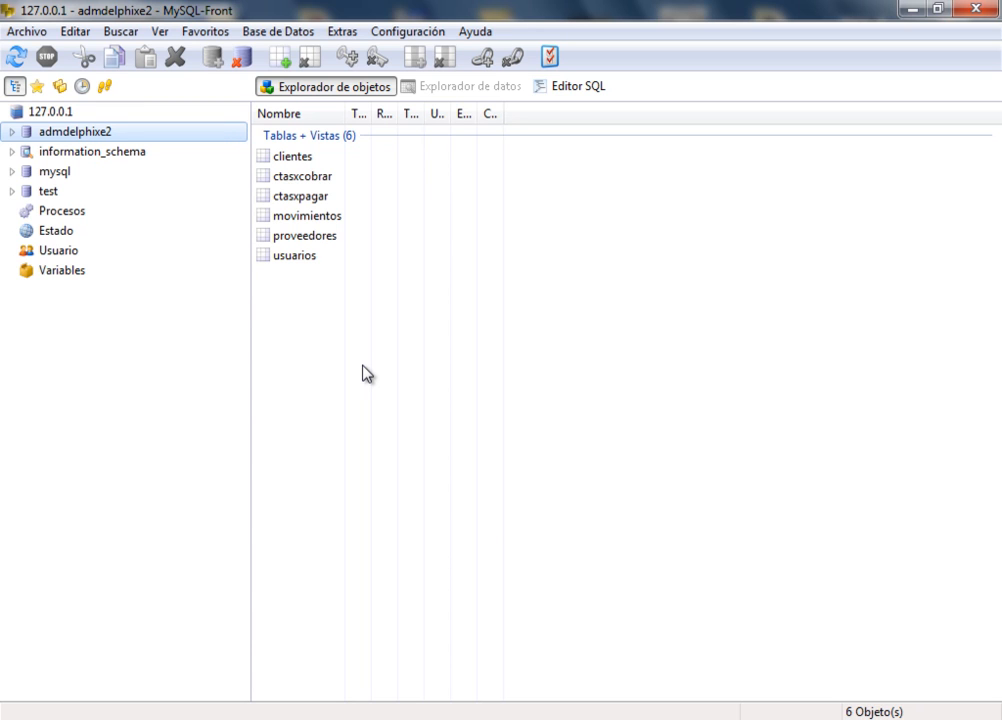
left_click(68, 270)
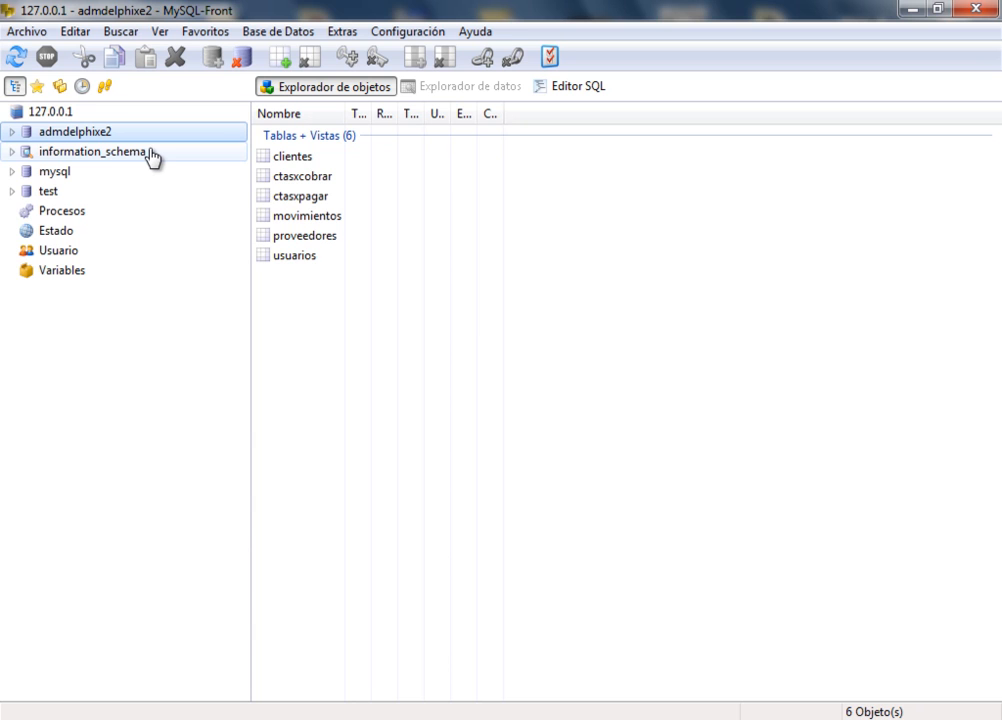
left_click(60, 113)
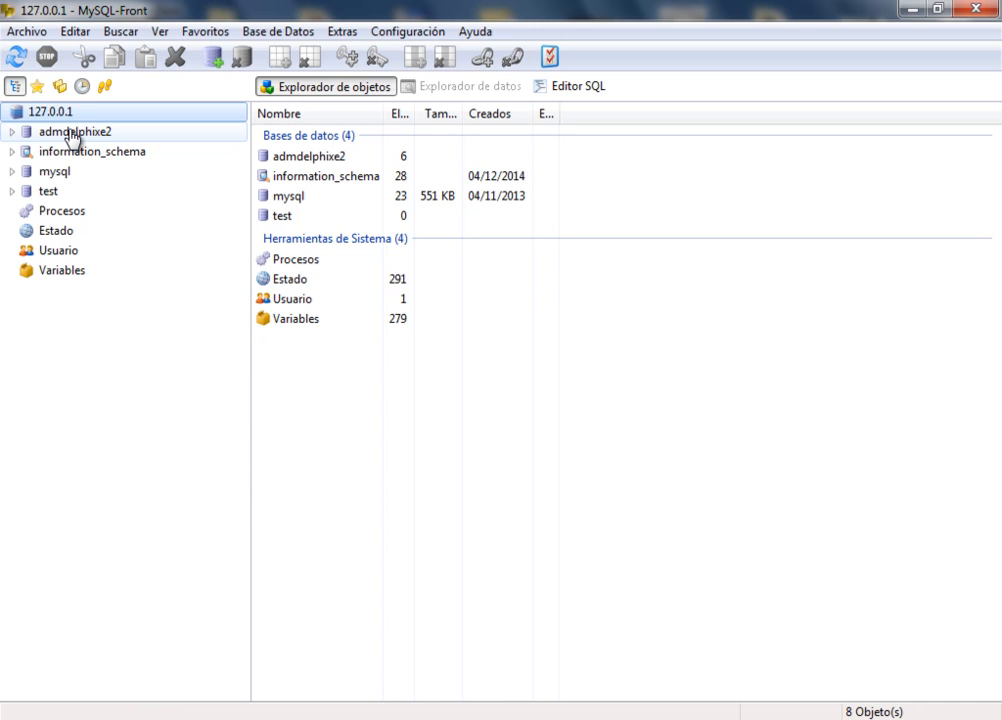
left_click(73, 137)
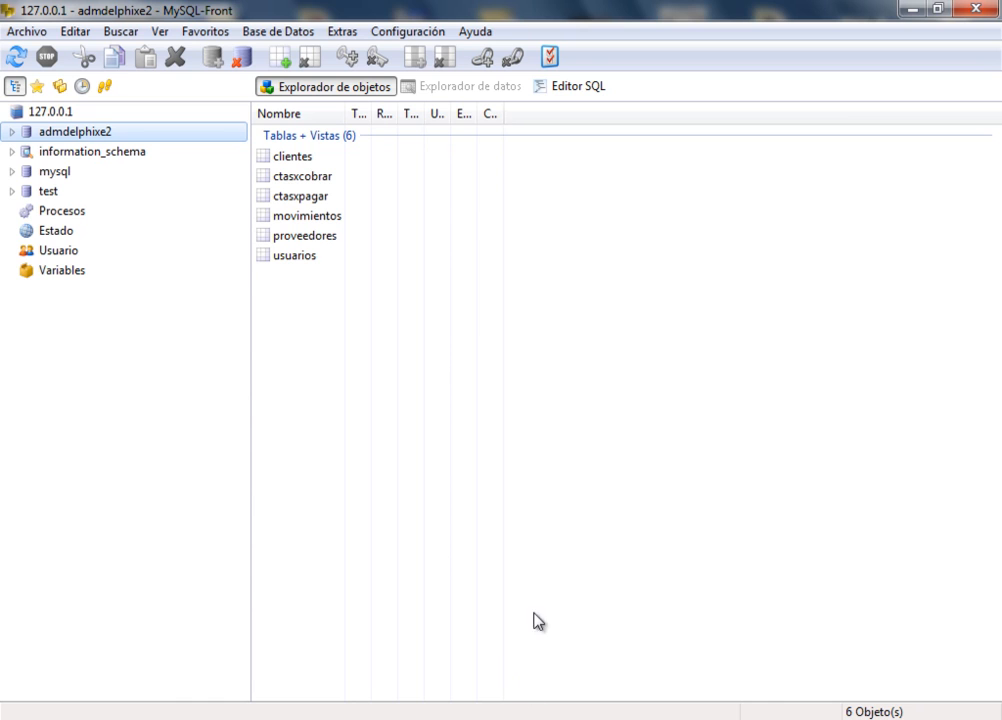
Switch to Windows Explorer and view the MySQL Server 5.1 data folder under ProgramData.
left_click(515, 719)
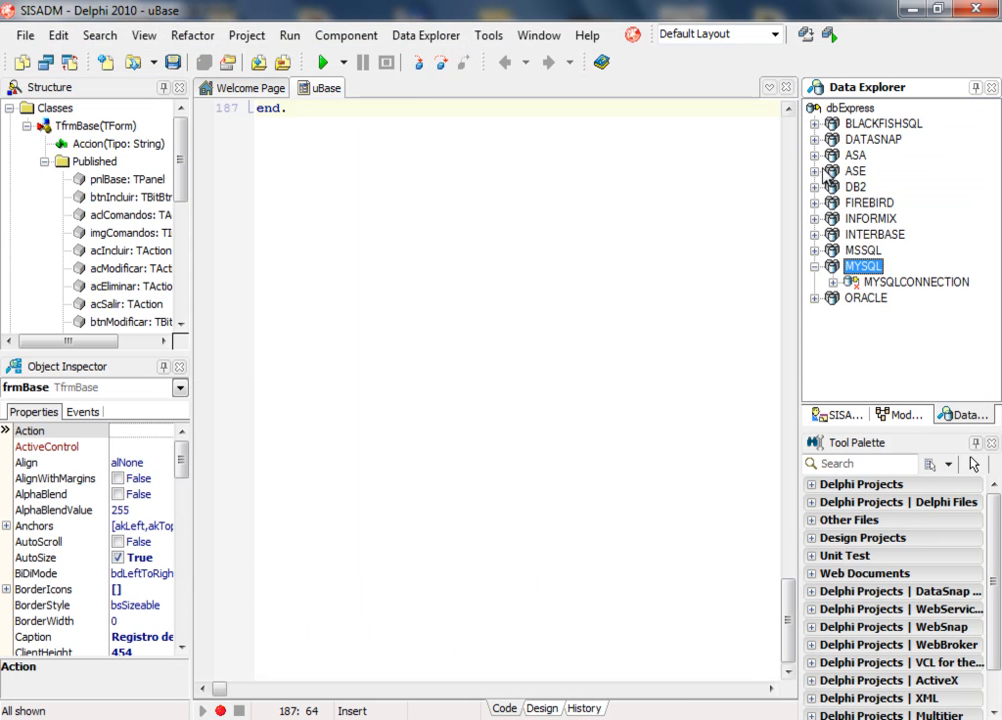
left_click(128, 719)
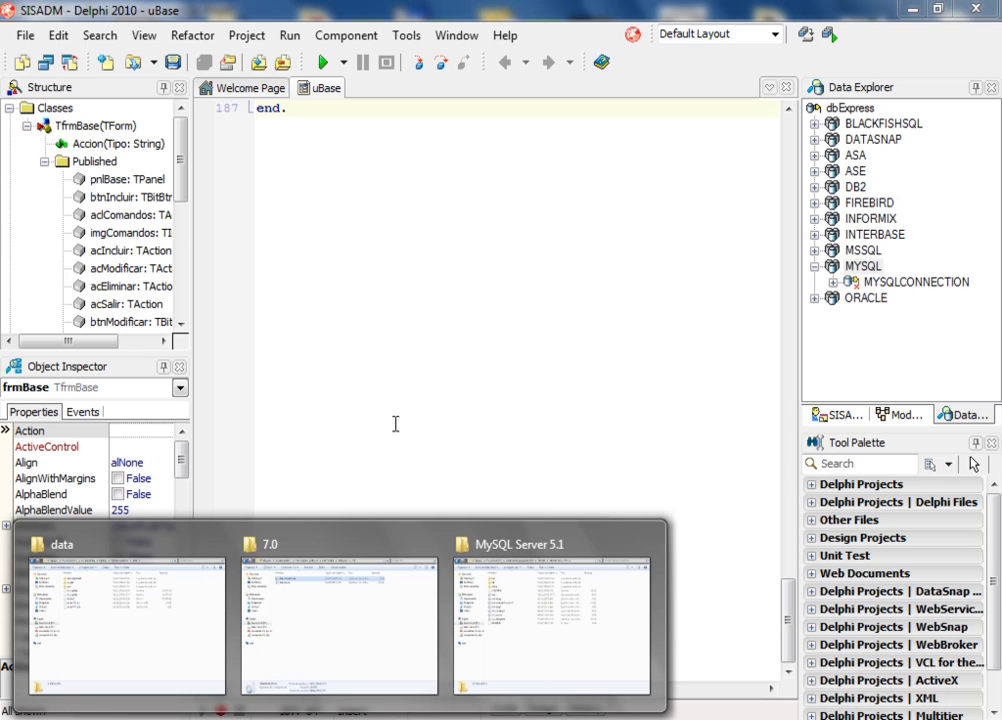
left_click(163, 652)
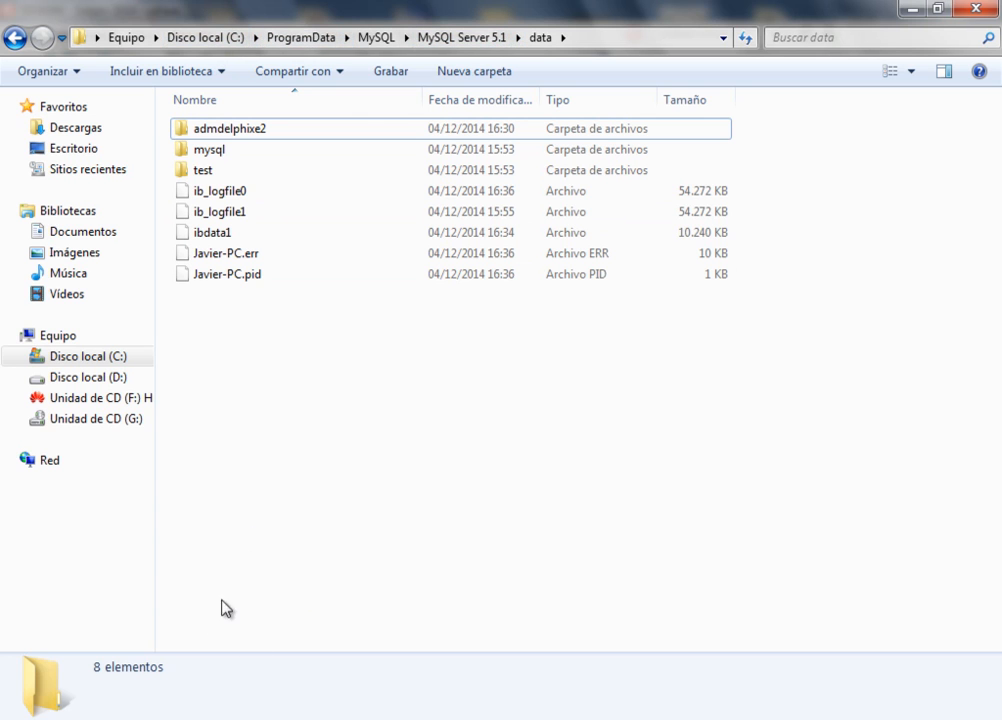
Examine the bin, lib and share subfolders of the MySQL Server 5.1 program folder in Archivos de programa (x86).
mouse_move(280, 636)
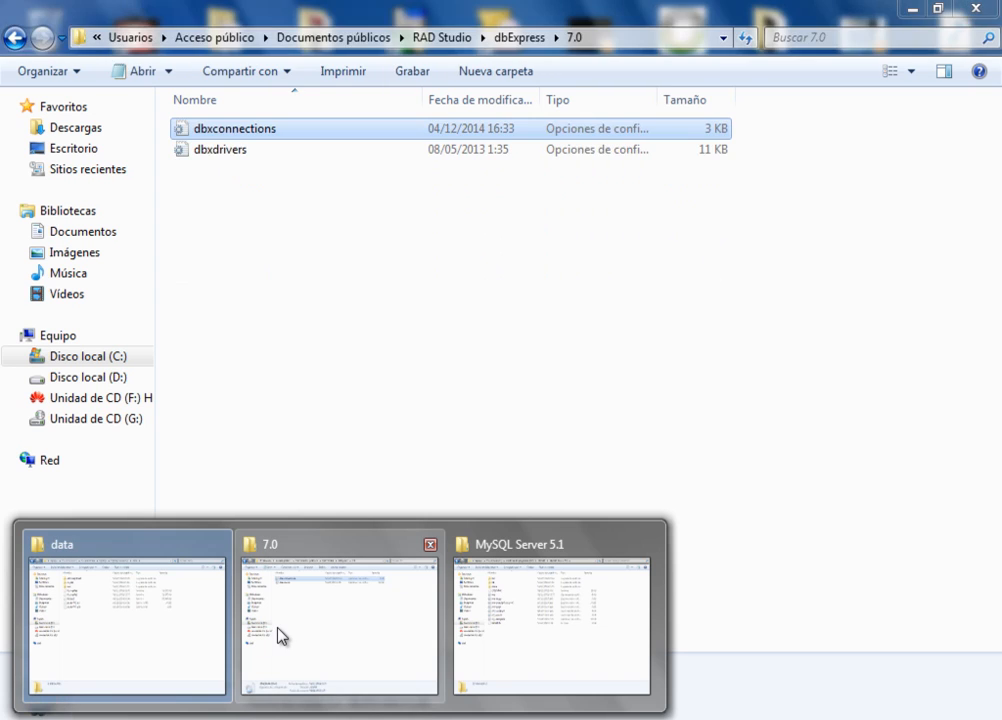
left_click(521, 642)
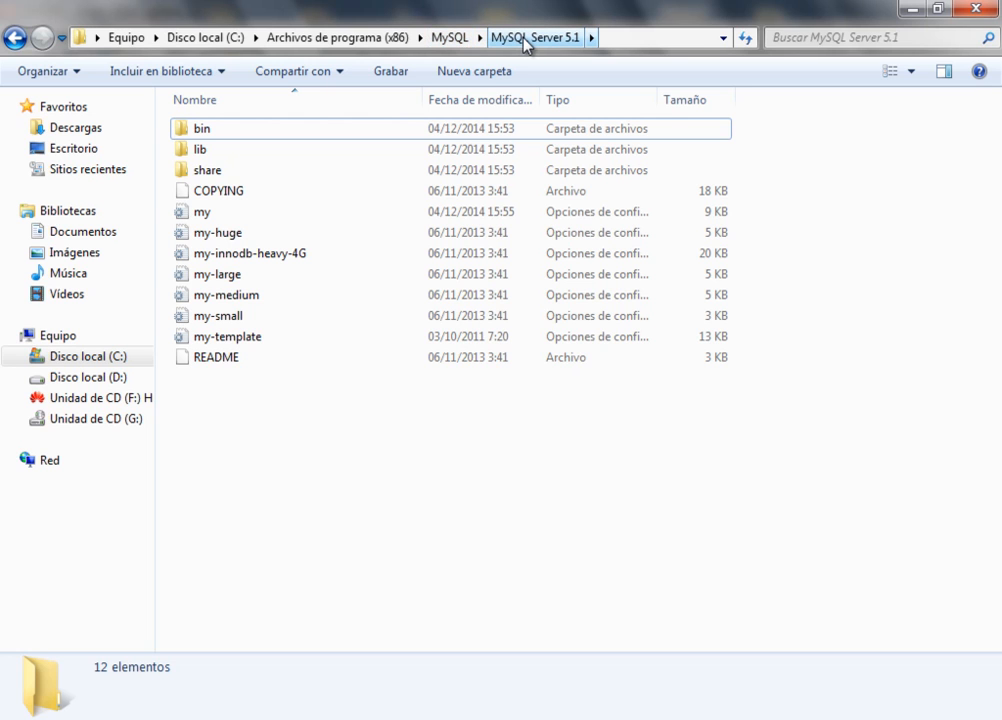
left_click(214, 152)
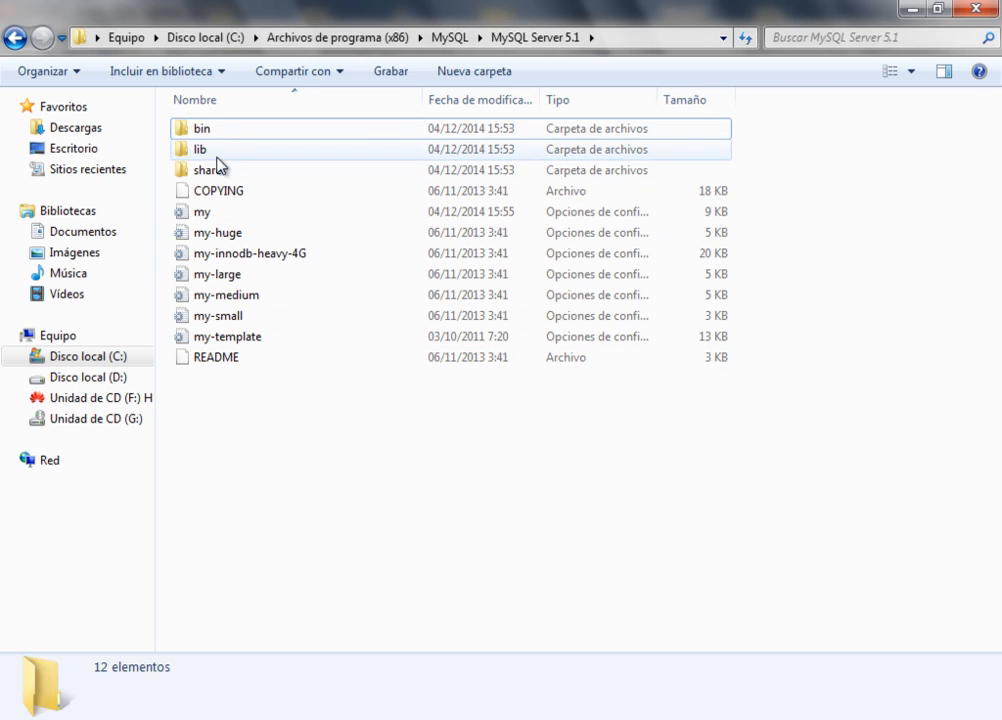
left_click(213, 172)
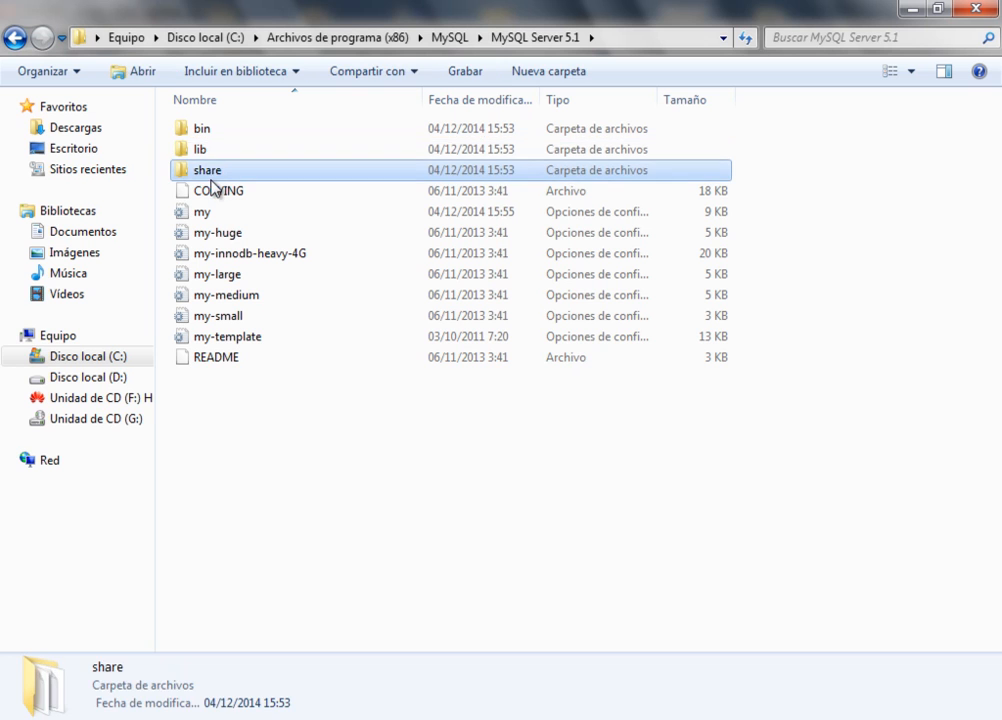
double_click(210, 133)
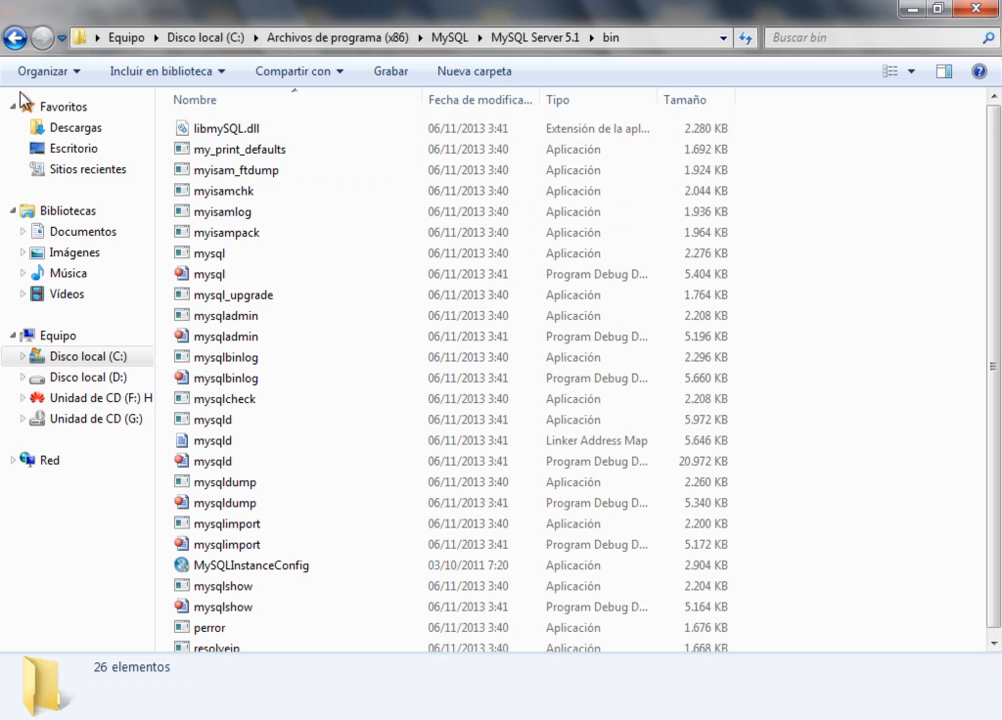
left_click(15, 38)
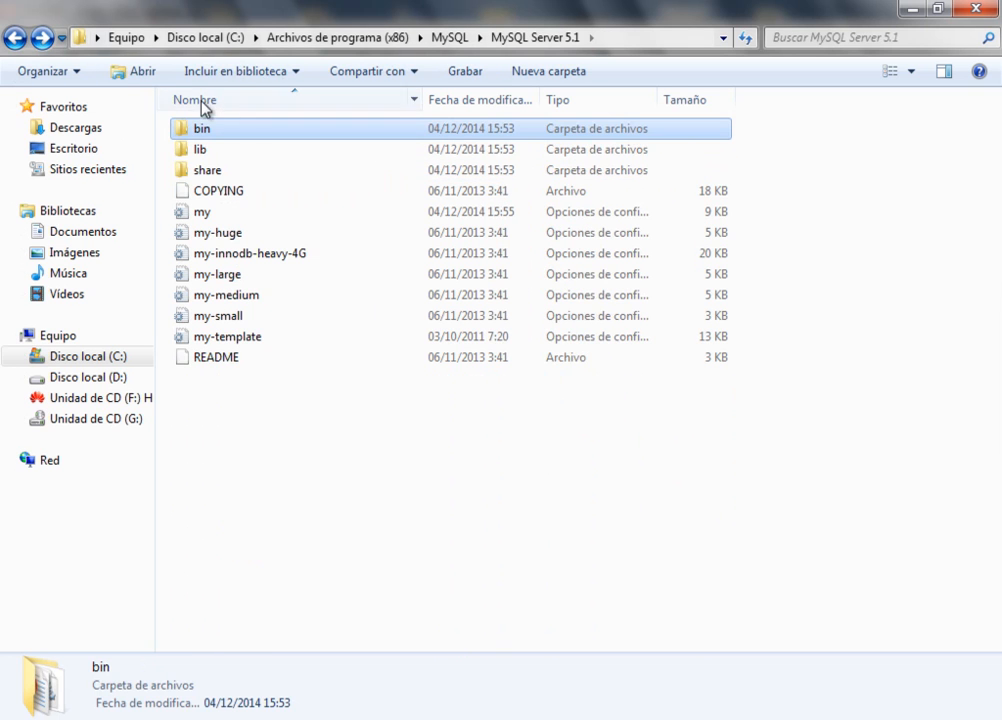
double_click(197, 150)
left_click(15, 38)
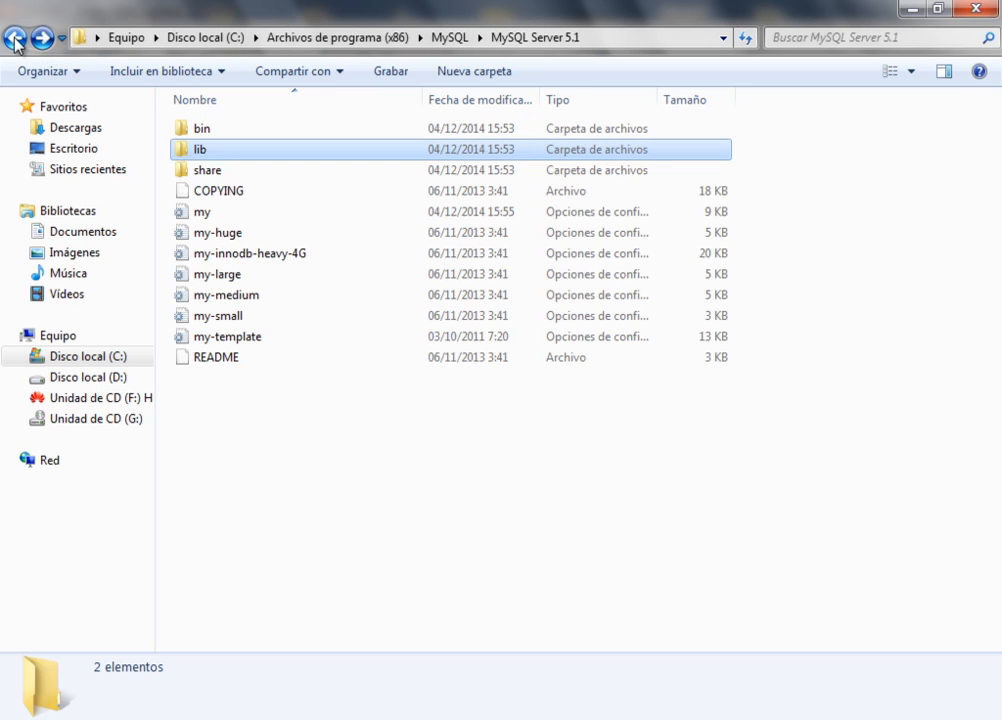
double_click(222, 172)
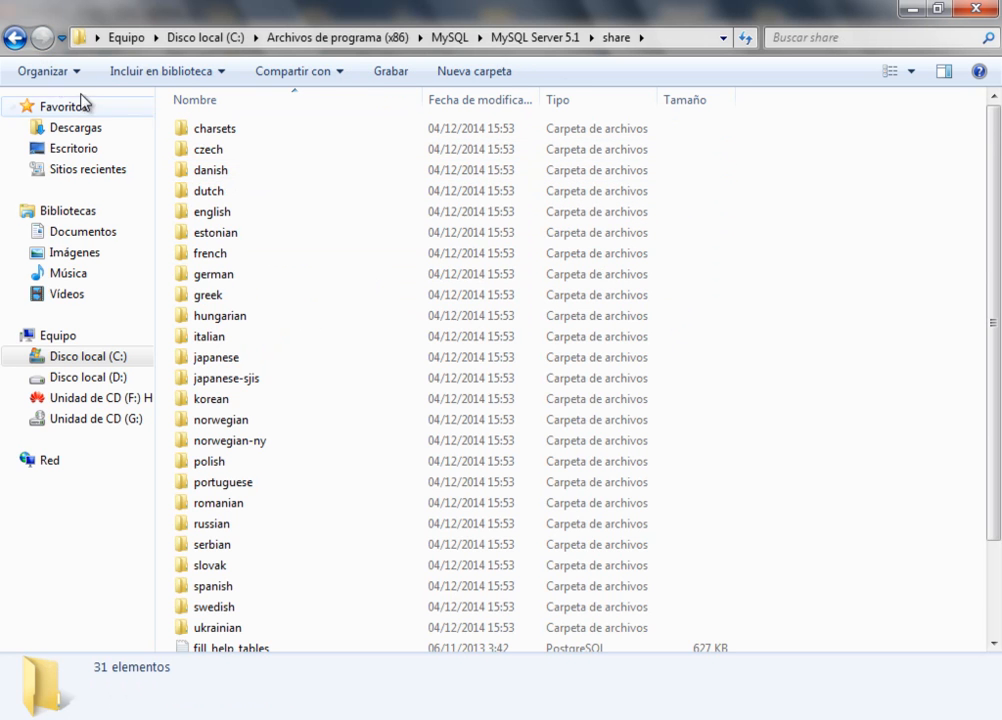
left_click(14, 37)
left_click(632, 443)
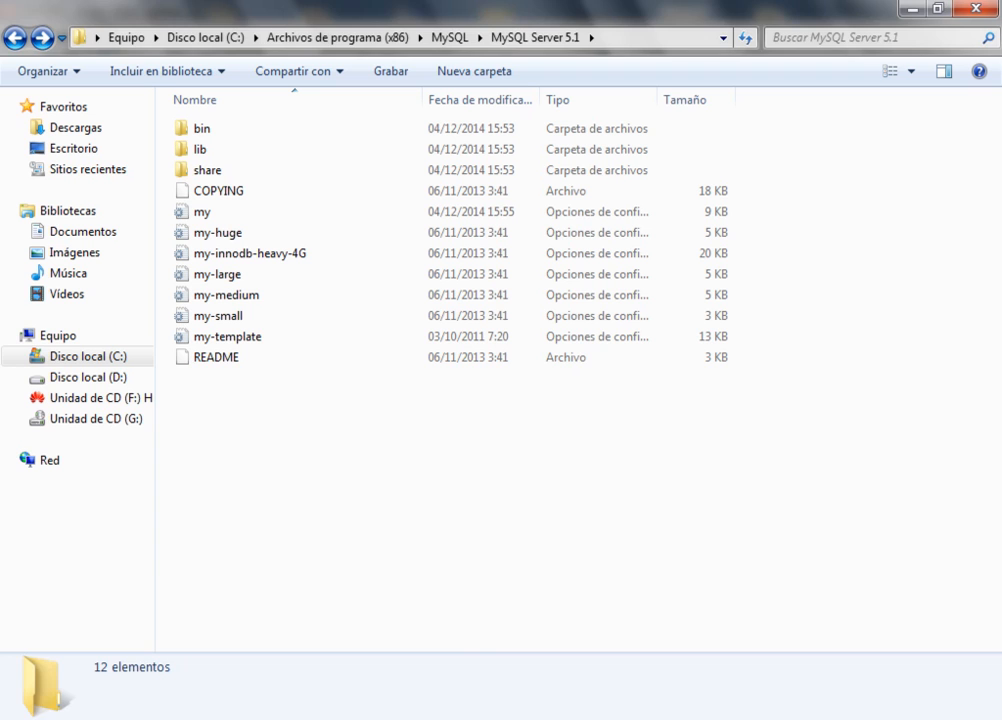
Return to the MySQL Server 5.1 data folder and select the mysql database folder.
mouse_move(145, 716)
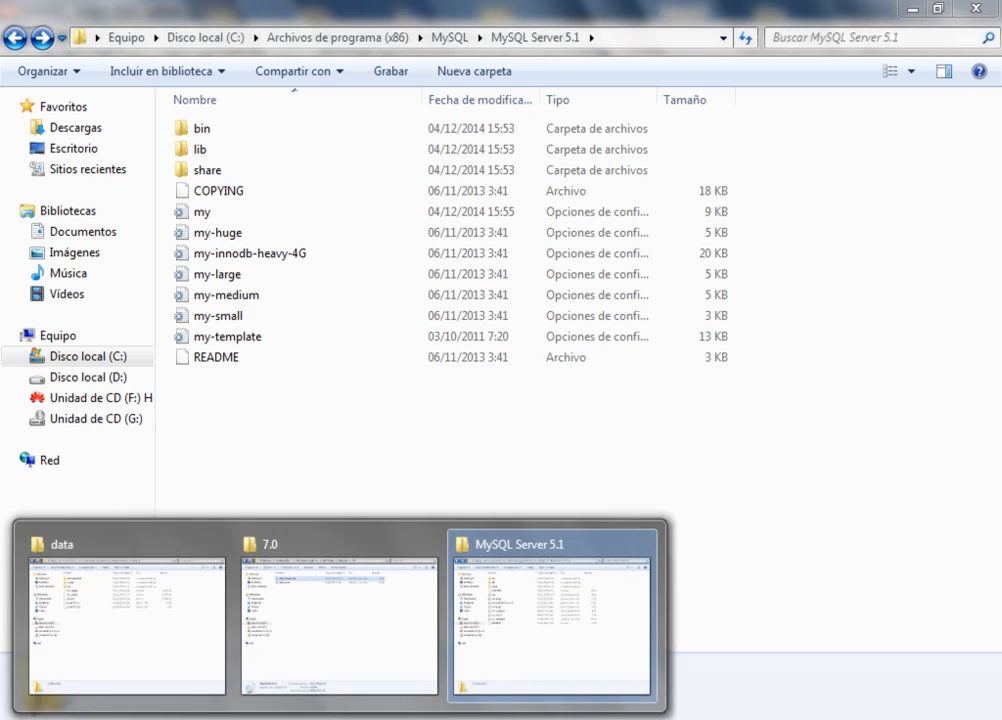
left_click(157, 644)
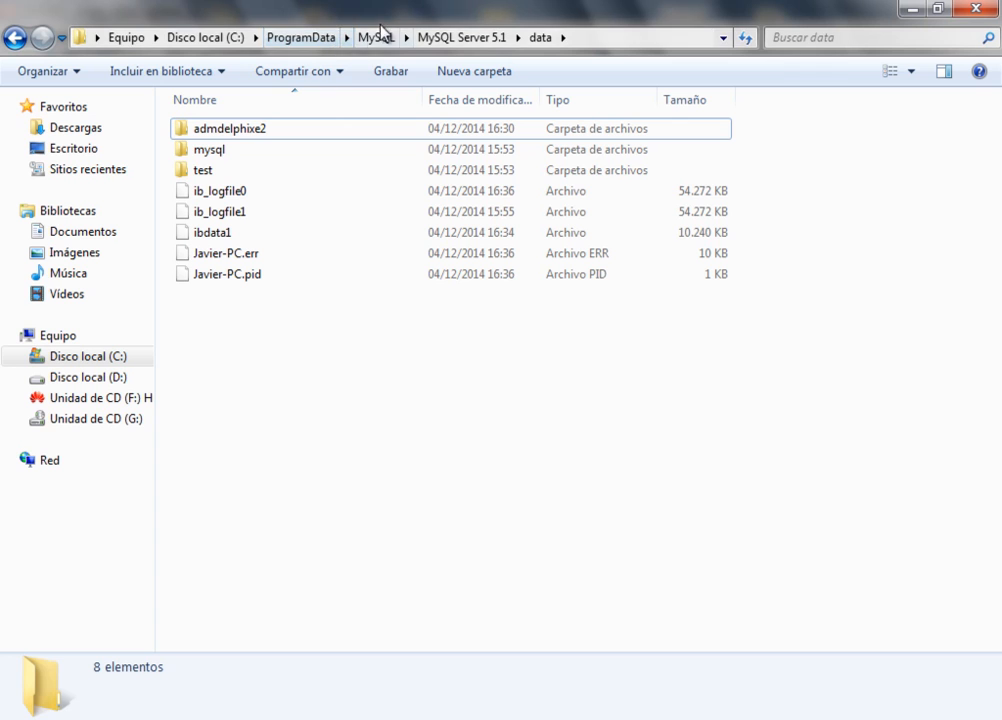
left_click(221, 158)
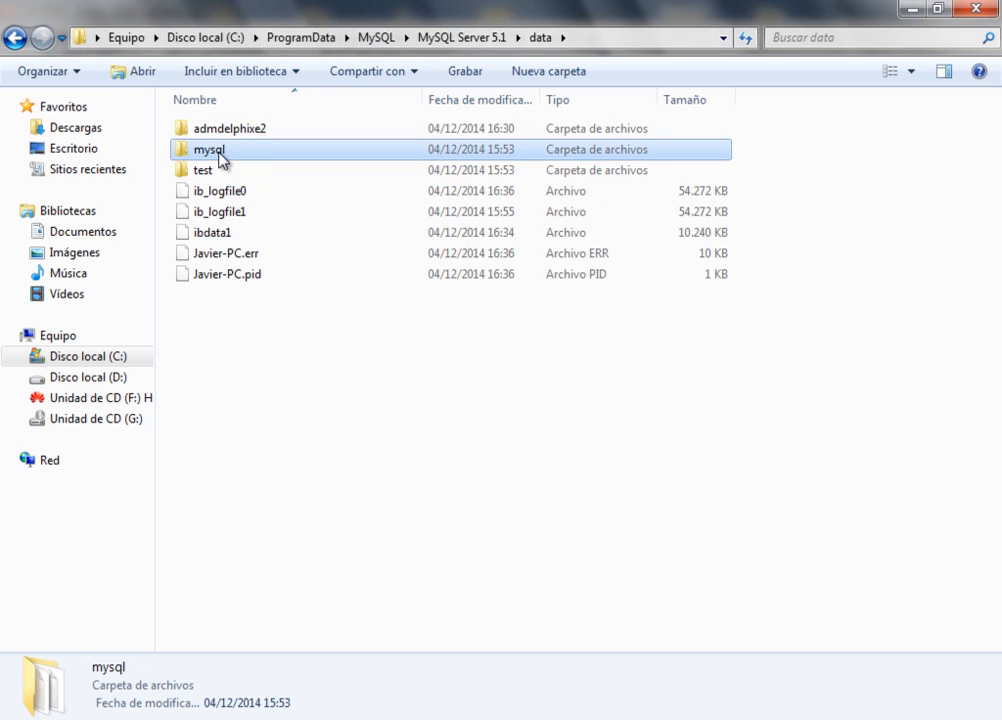
View the database folders in the MySQL Server 5.1 data folder and the table files inside admdelphixe2, and return to the data folder.
left_click(214, 172)
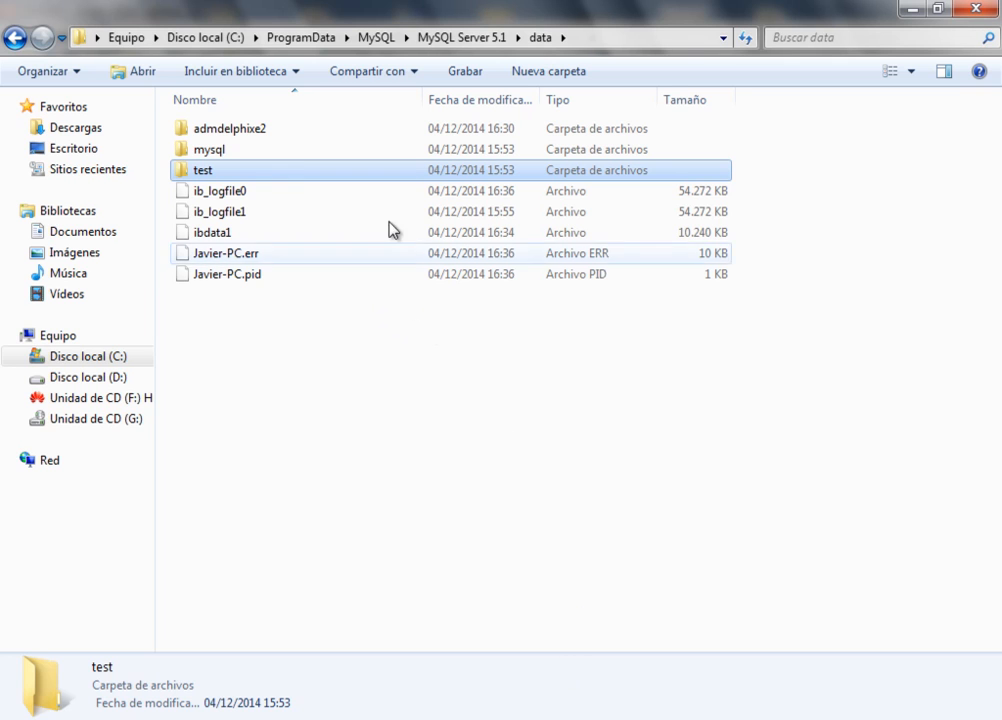
left_click(229, 137)
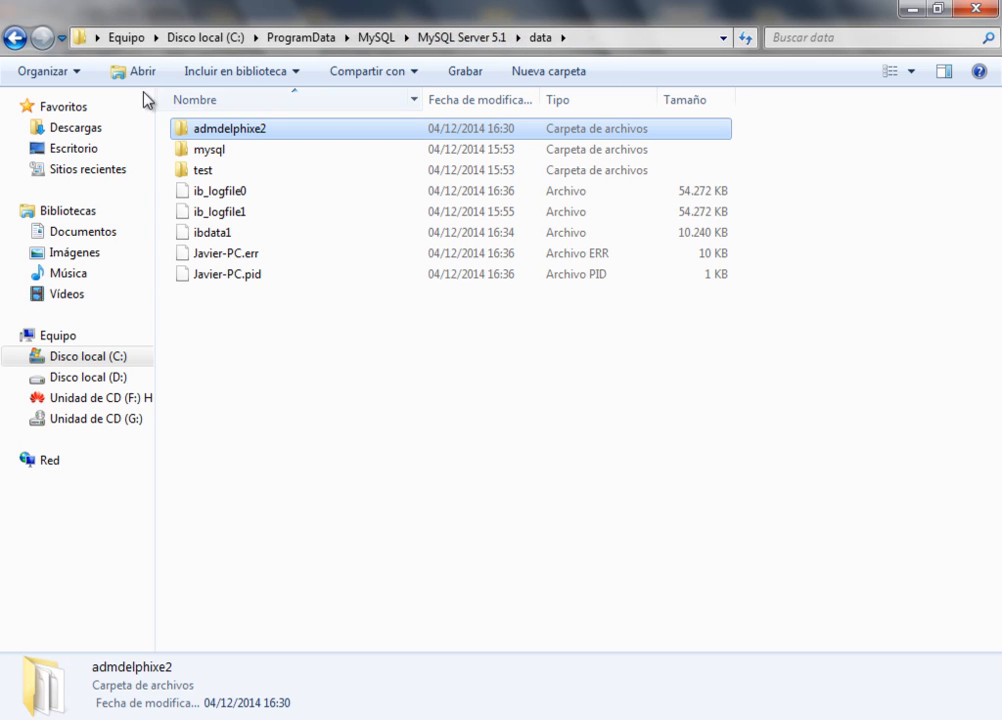
left_click(482, 40)
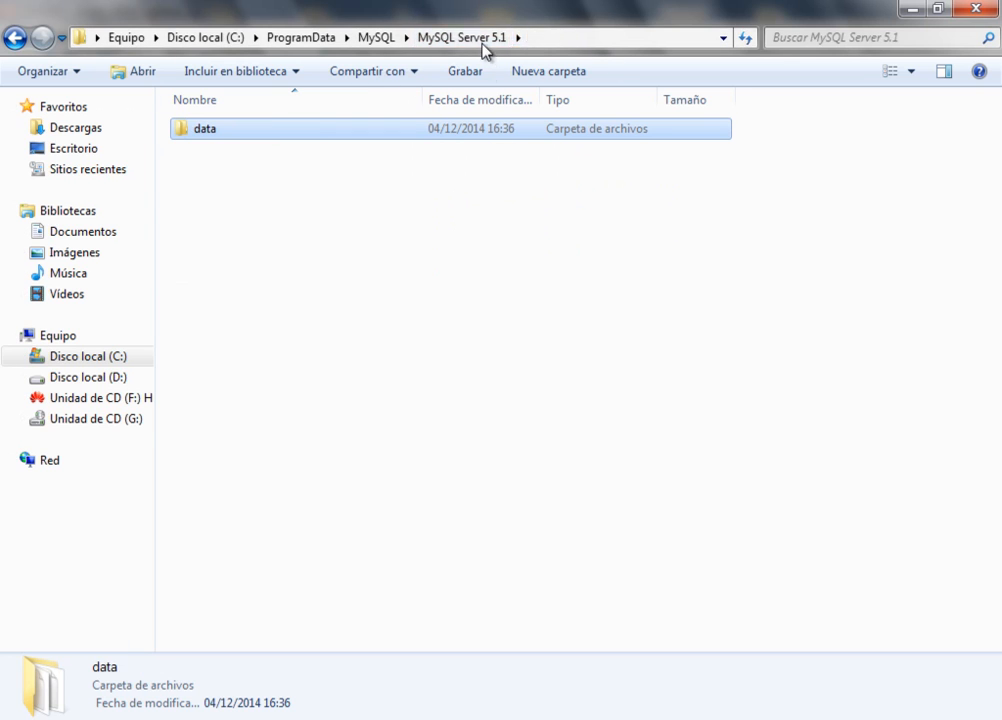
double_click(205, 140)
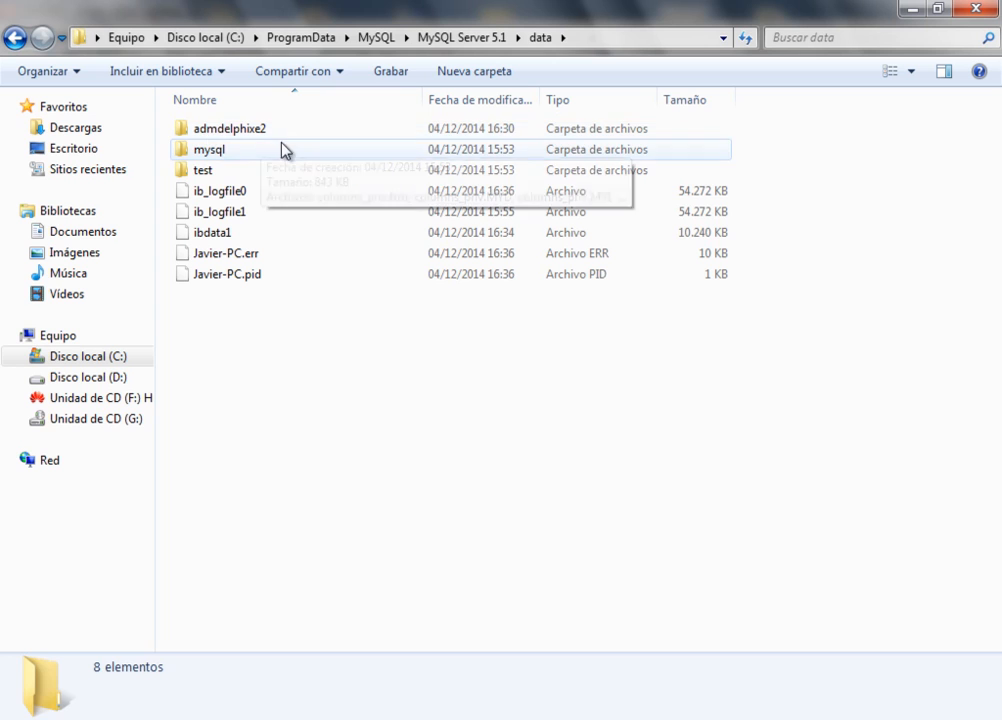
left_click(243, 137)
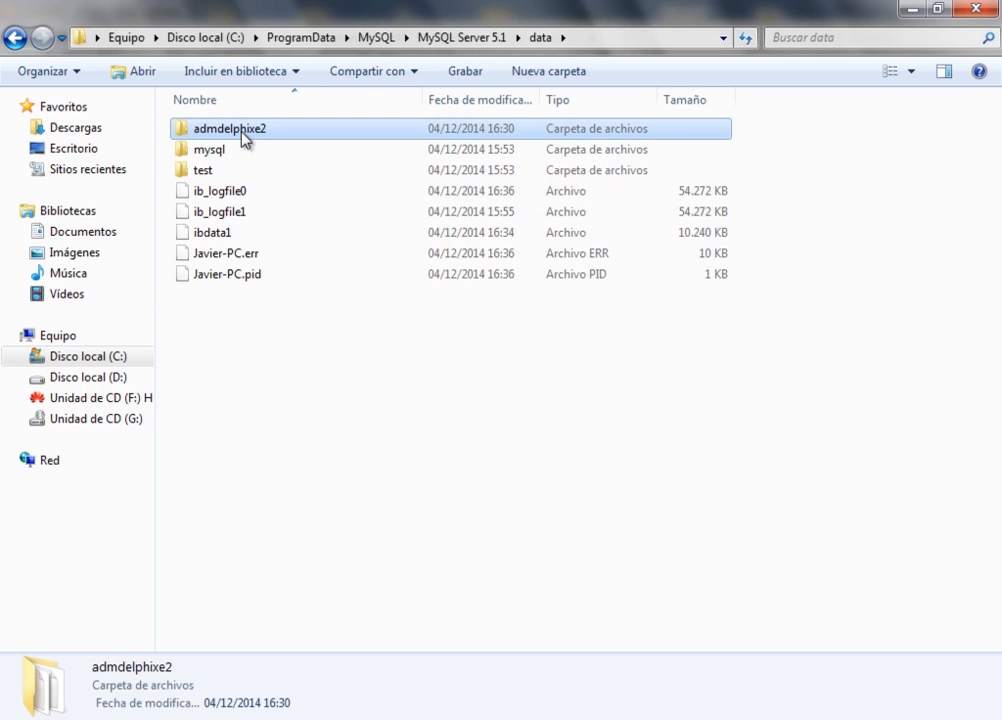
double_click(243, 137)
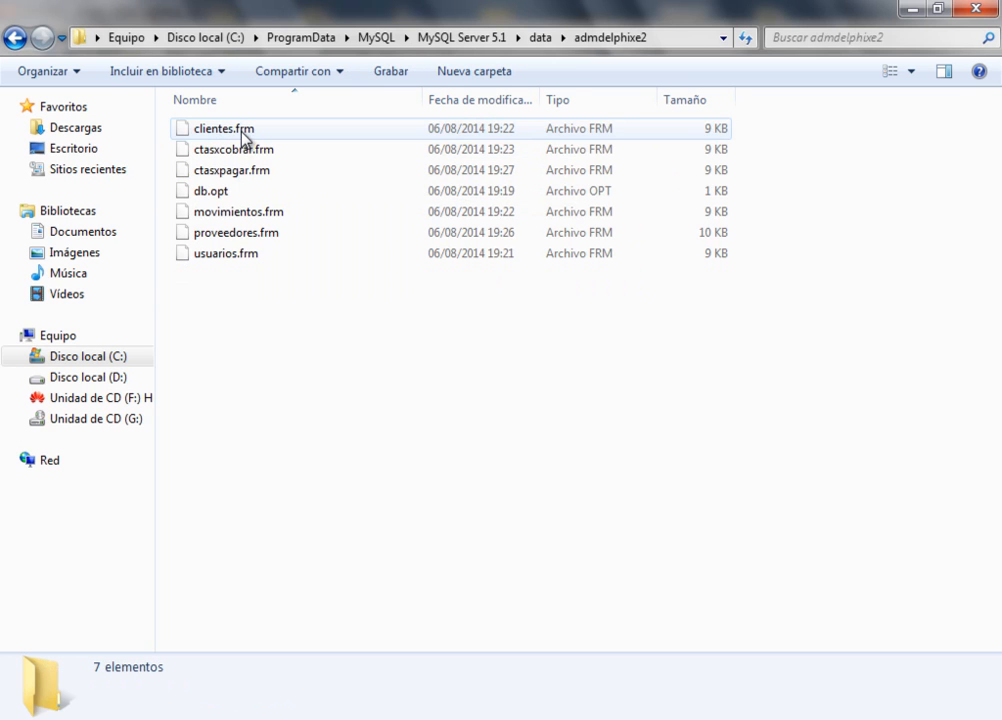
left_click(14, 40)
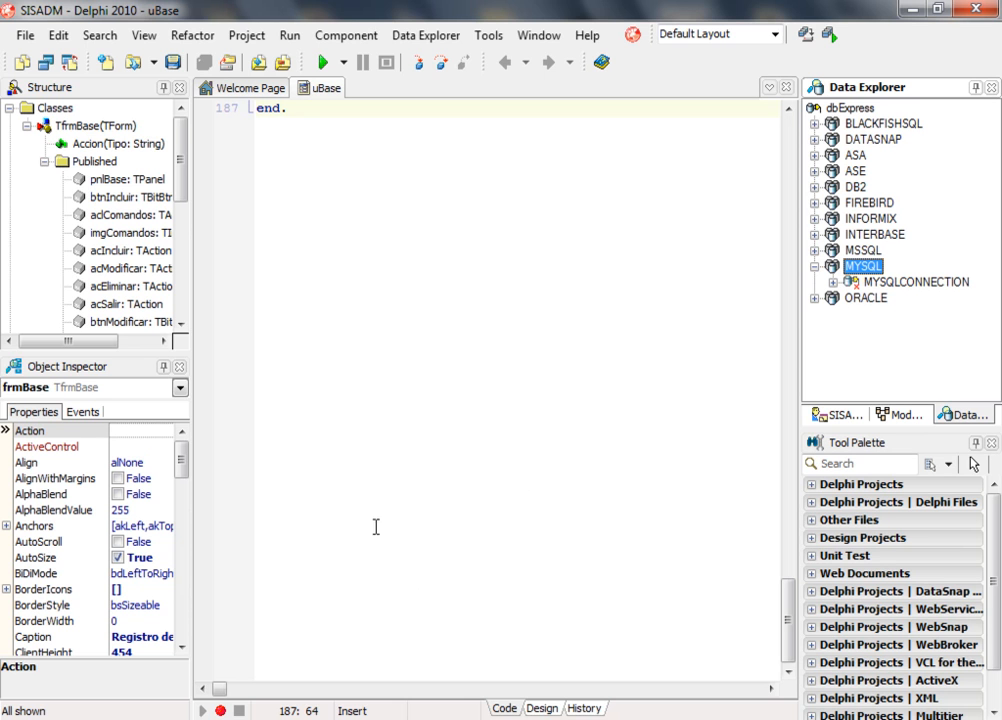
Switch to the dbExpress 7.0 folder in Windows Explorer and examine the MYSQLCONNECTION section of the dbxconnections file in Notepad.
left_click(335, 719)
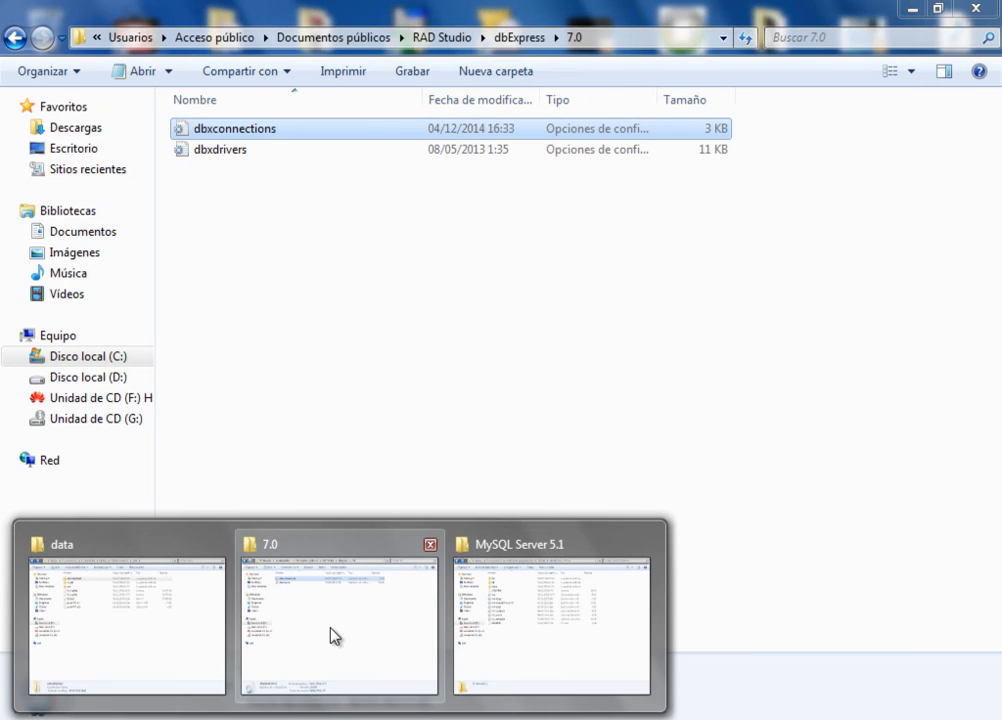
left_click(331, 636)
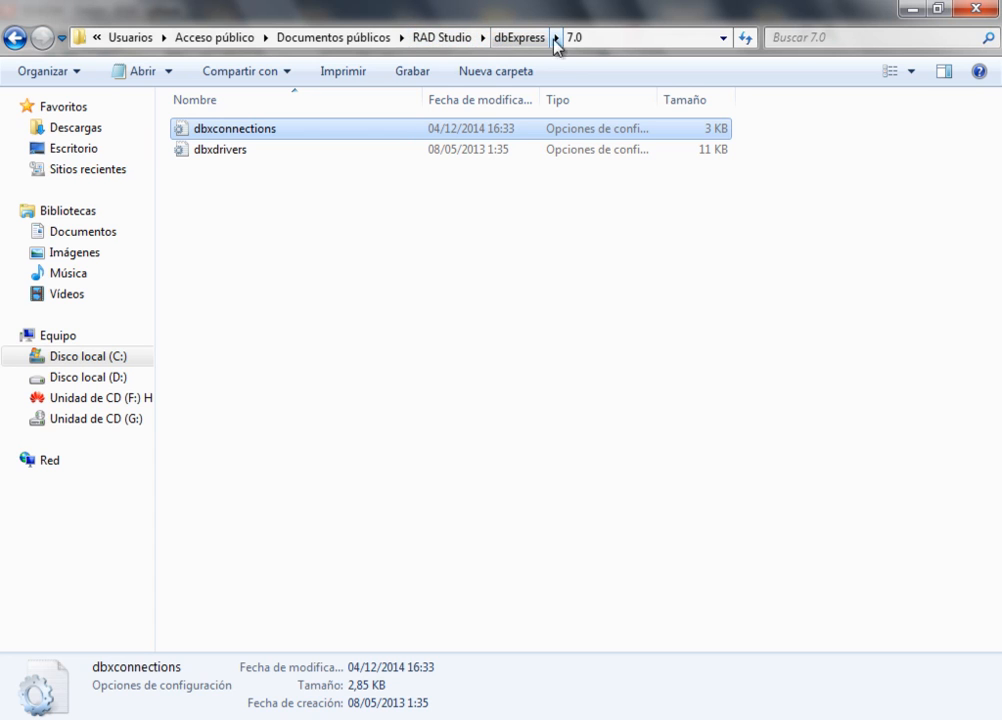
double_click(256, 136)
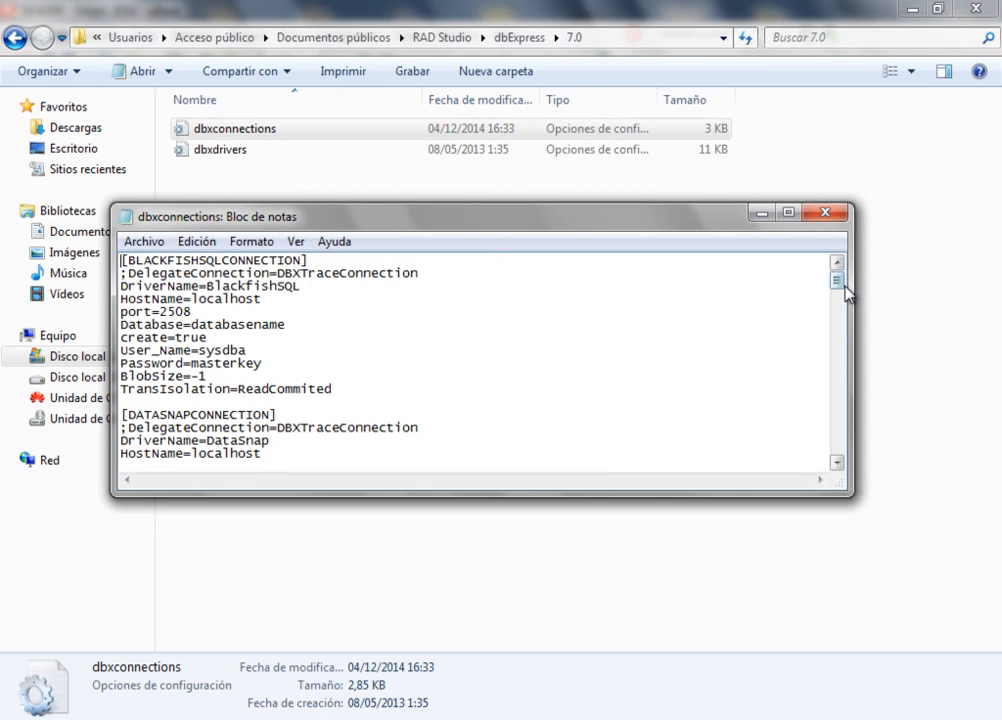
left_click_drag(840, 283, 863, 434)
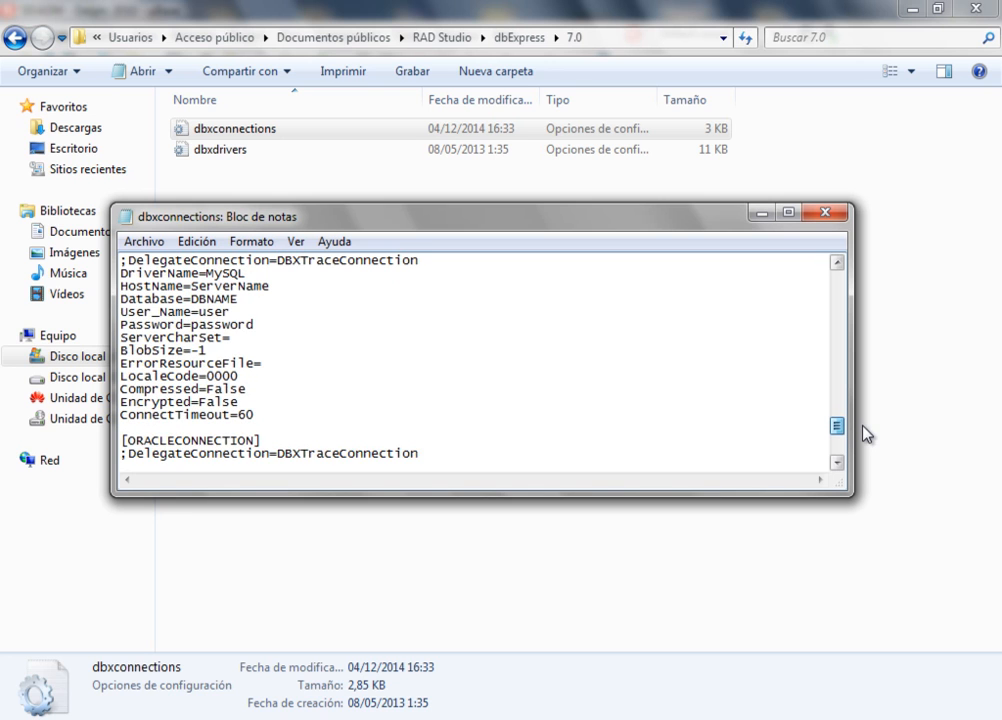
left_click_drag(863, 434, 868, 429)
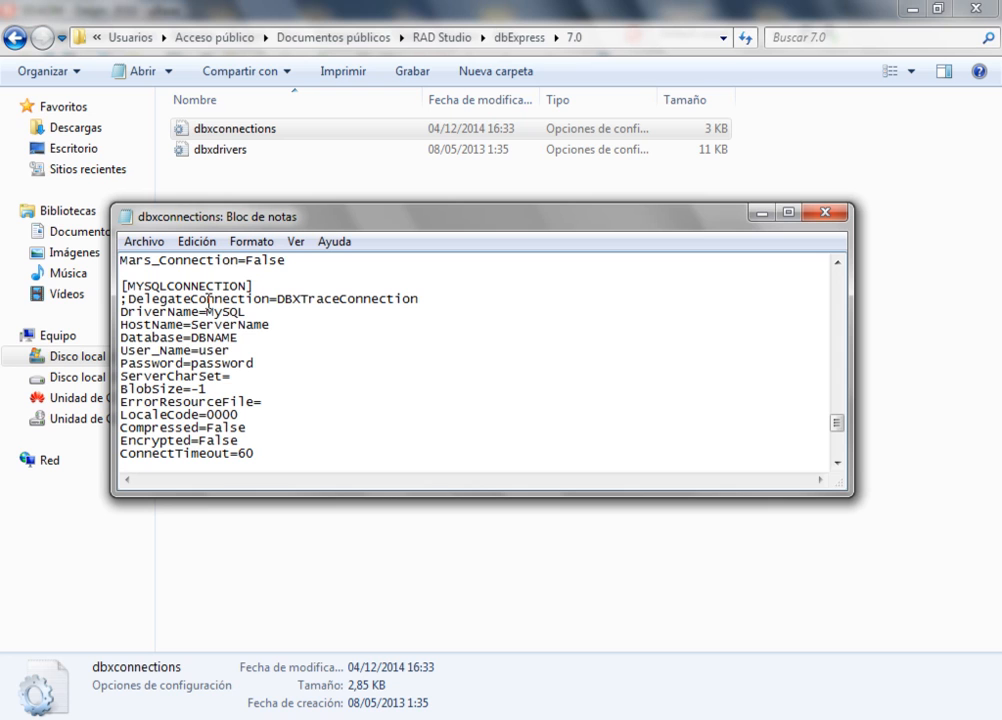
left_click(837, 461)
left_click(837, 461)
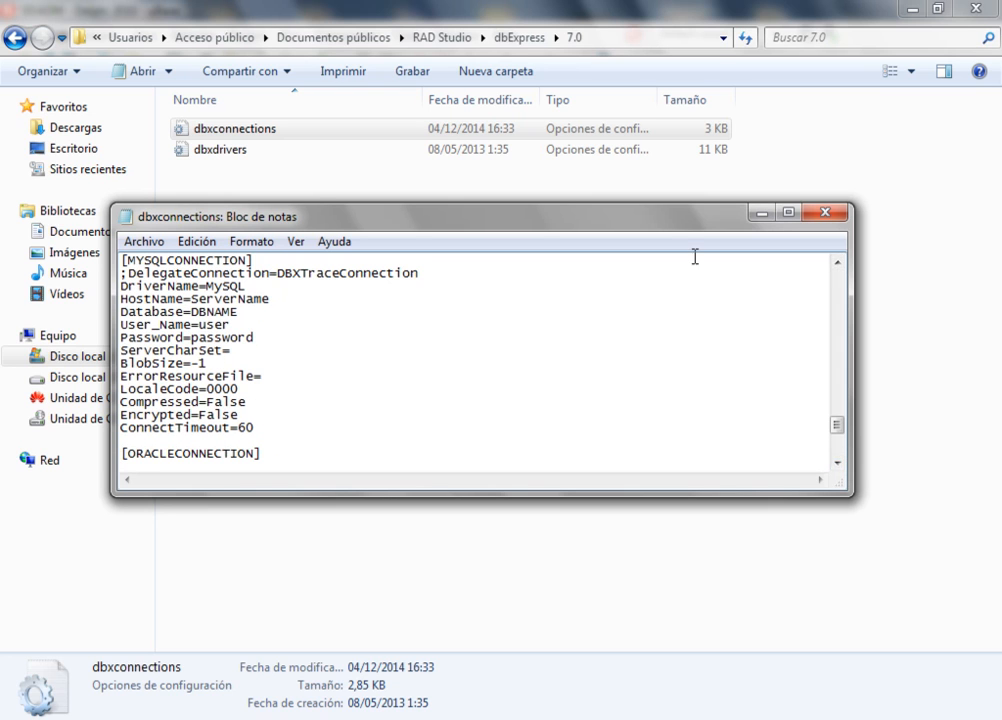
left_click(823, 219)
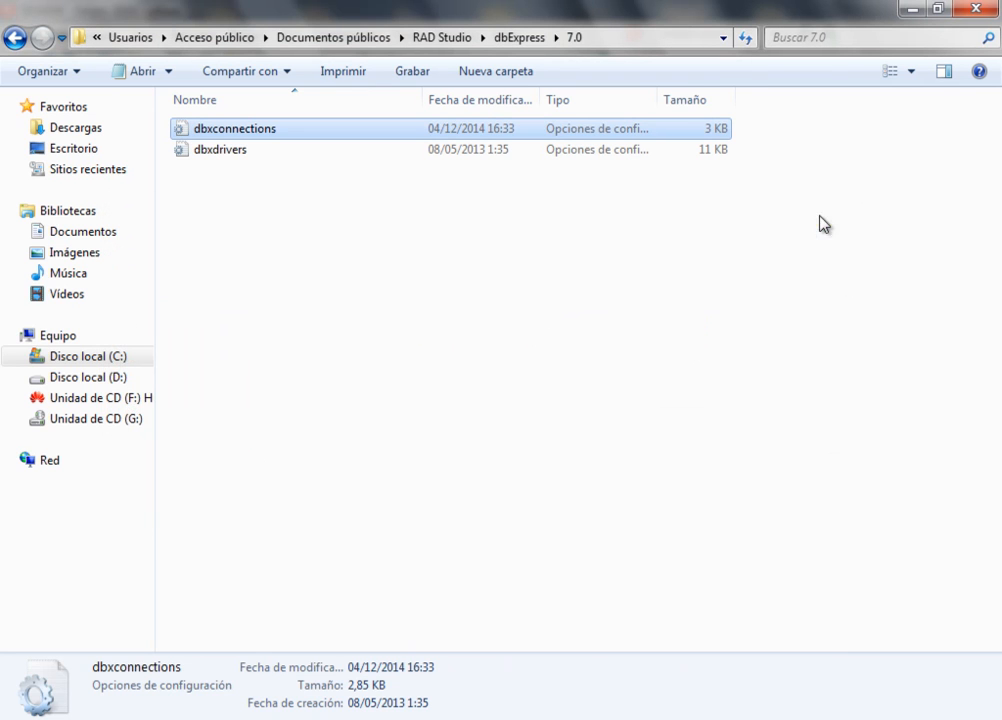
left_click(555, 376)
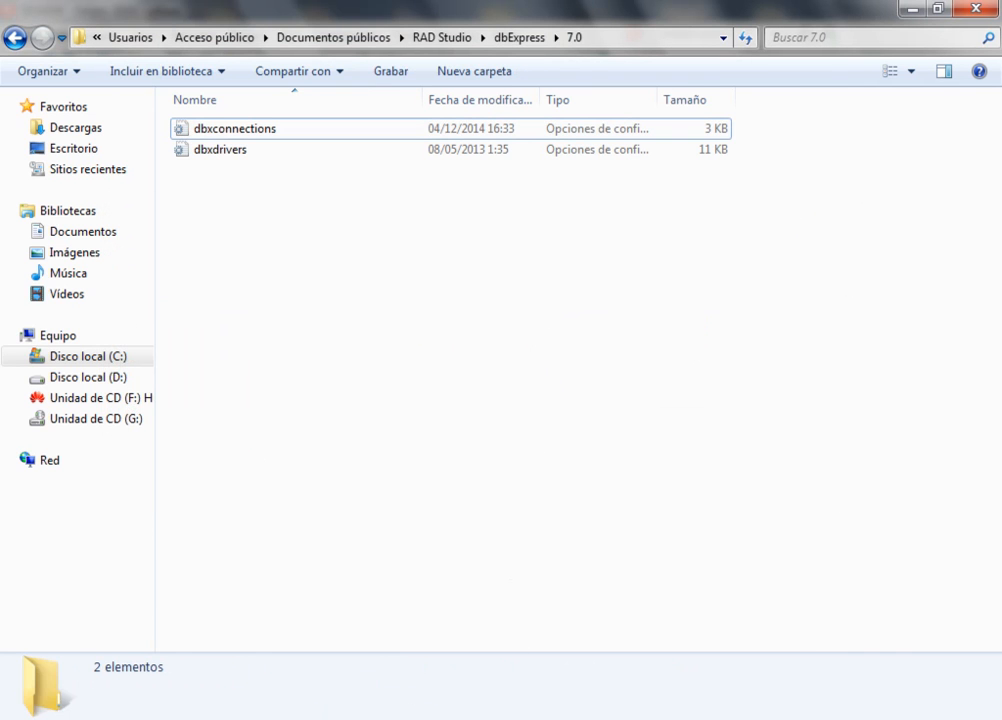
Switch to Delphi 2010 and add a new dbExpress connection named SYSADMIN under the MYSQL provider.
key("alt+Tab")
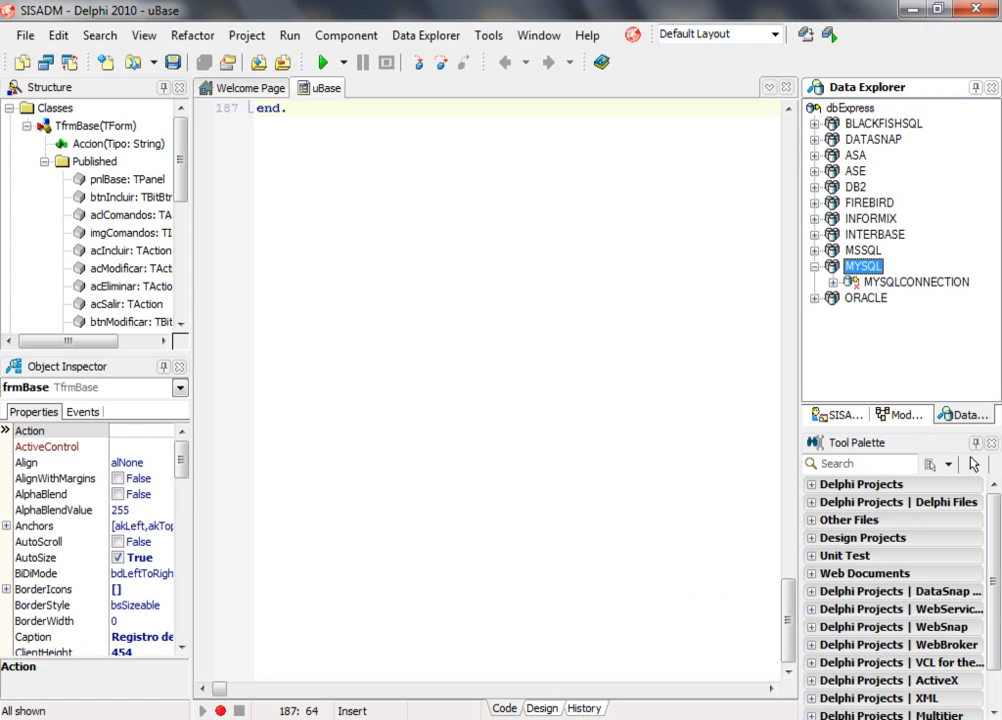
right_click(856, 269)
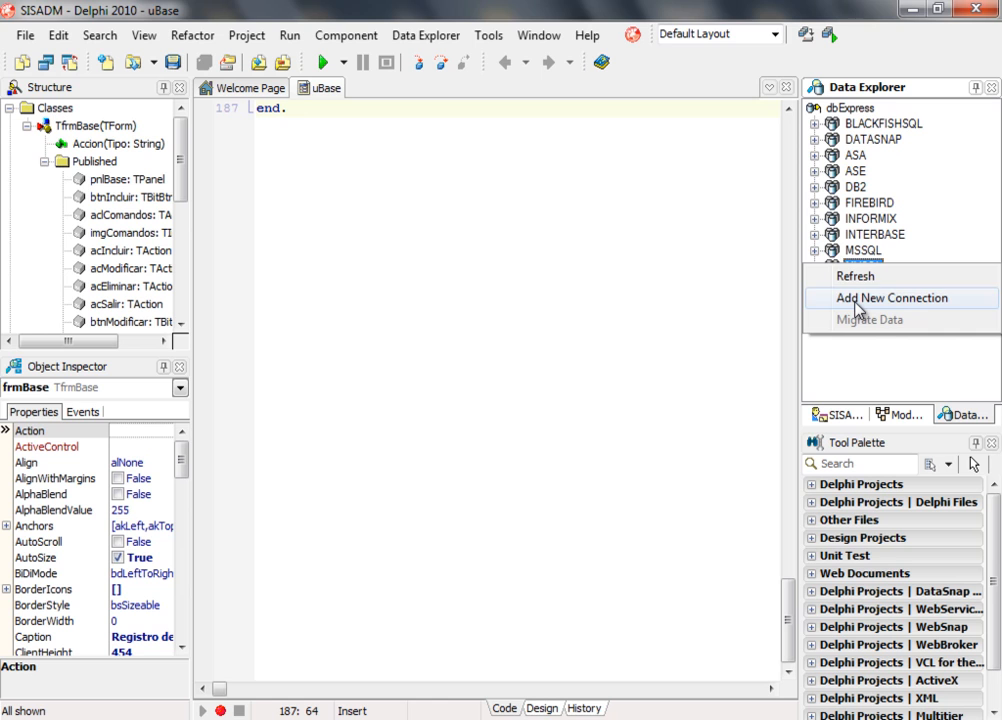
left_click(856, 300)
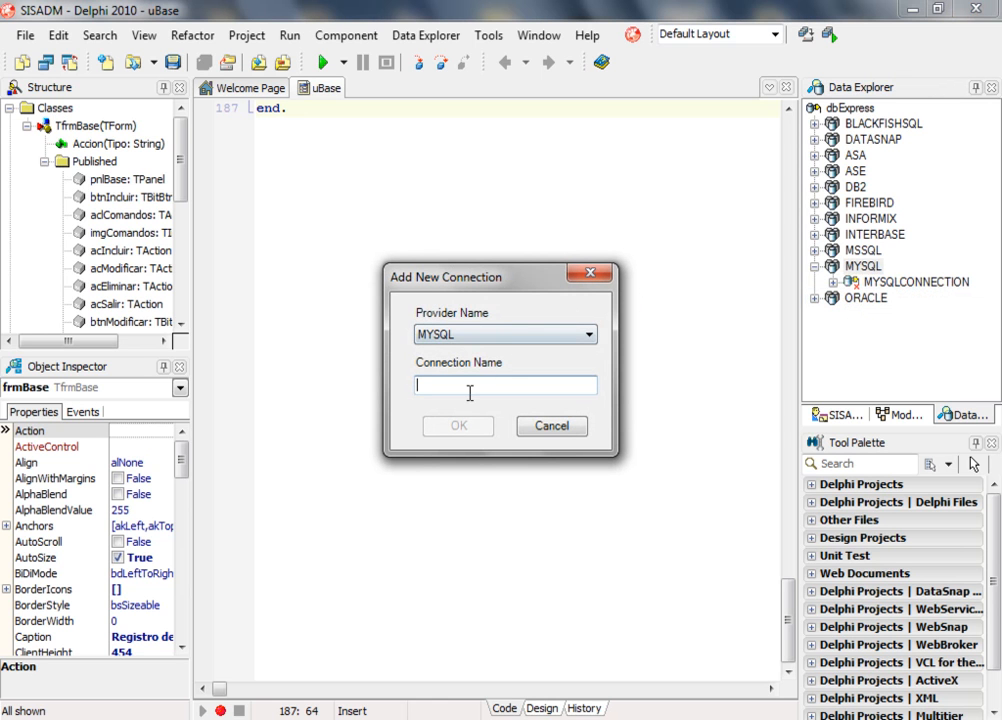
type("S")
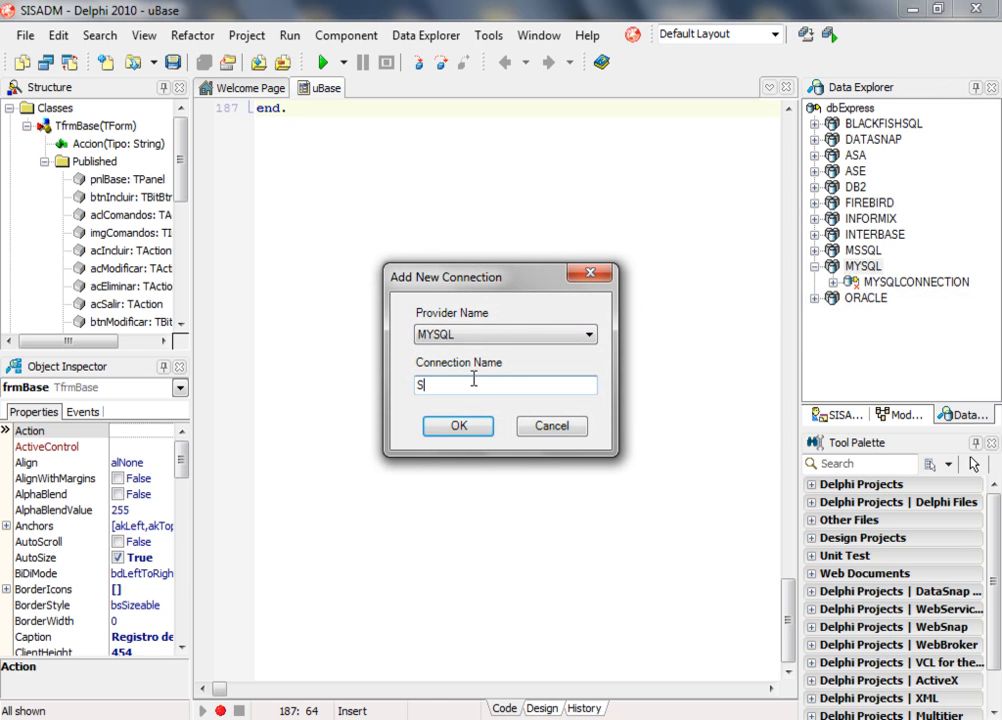
type("YSADMIN-")
left_click(468, 430)
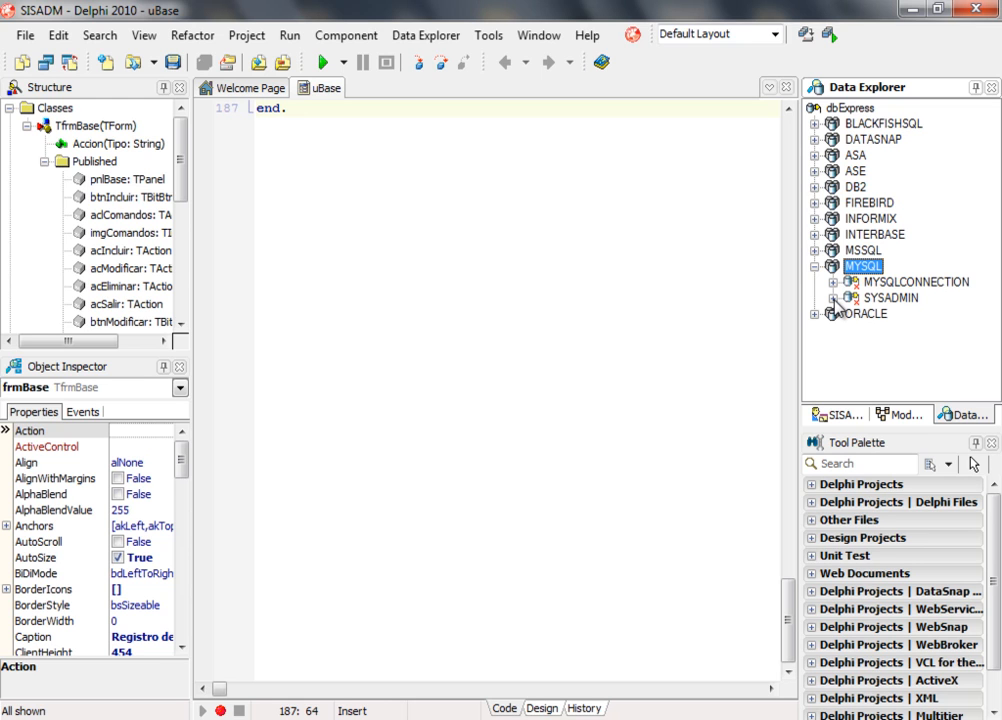
Open the SYSADMIN connection for modification and set its server name to localhost.
left_click(857, 298)
right_click(866, 300)
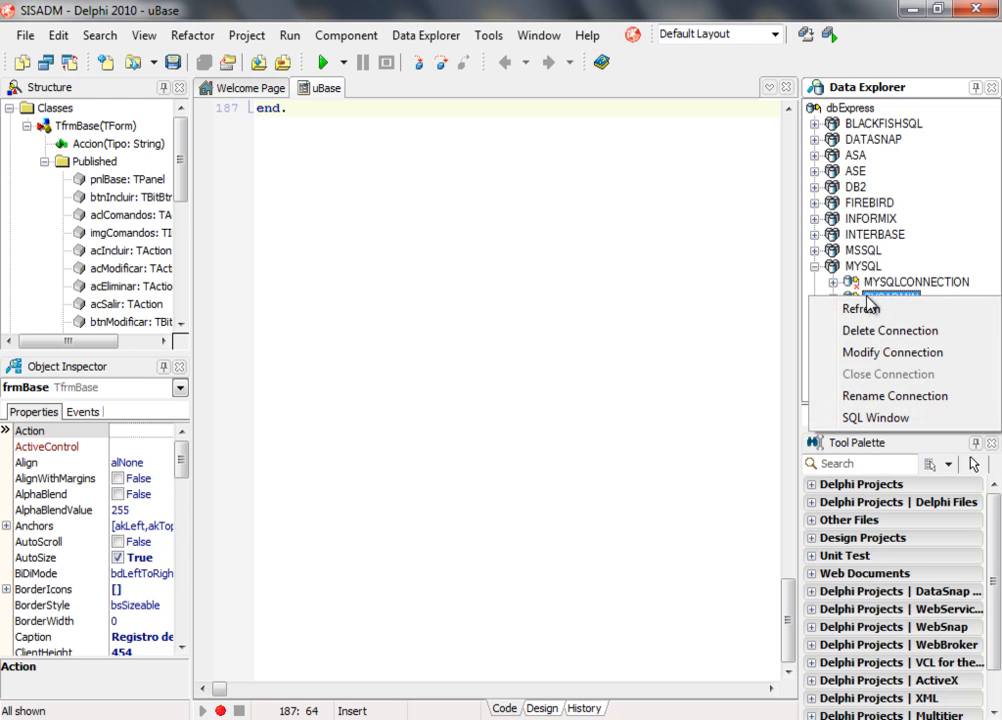
left_click(867, 353)
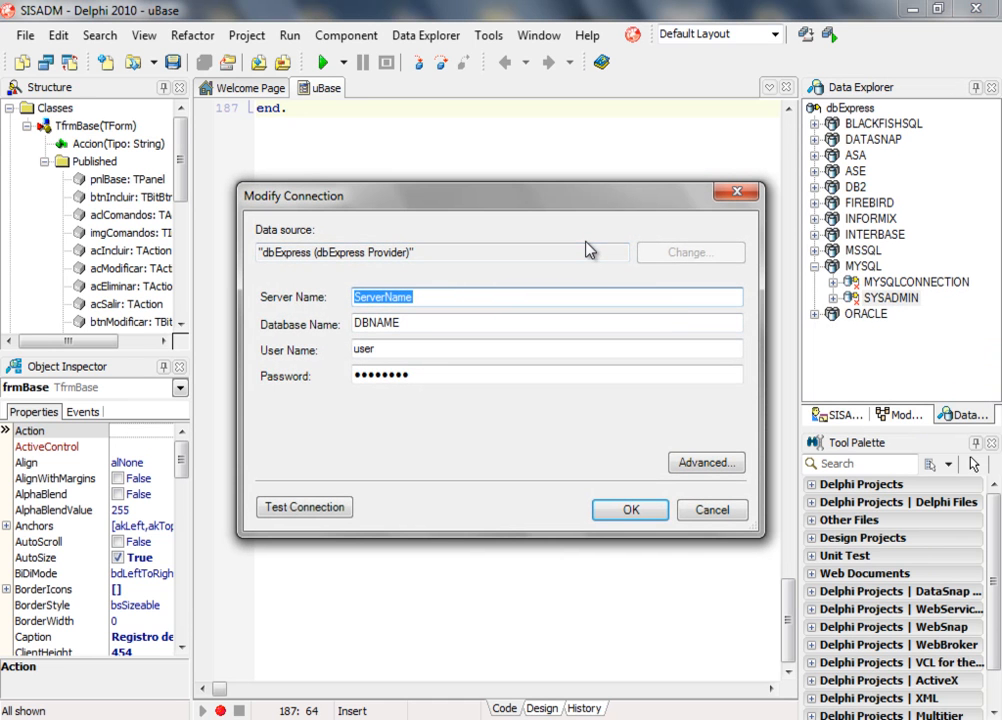
key("BackSpace")
type("LO")
key("BackSpace")
key("BackSpace")
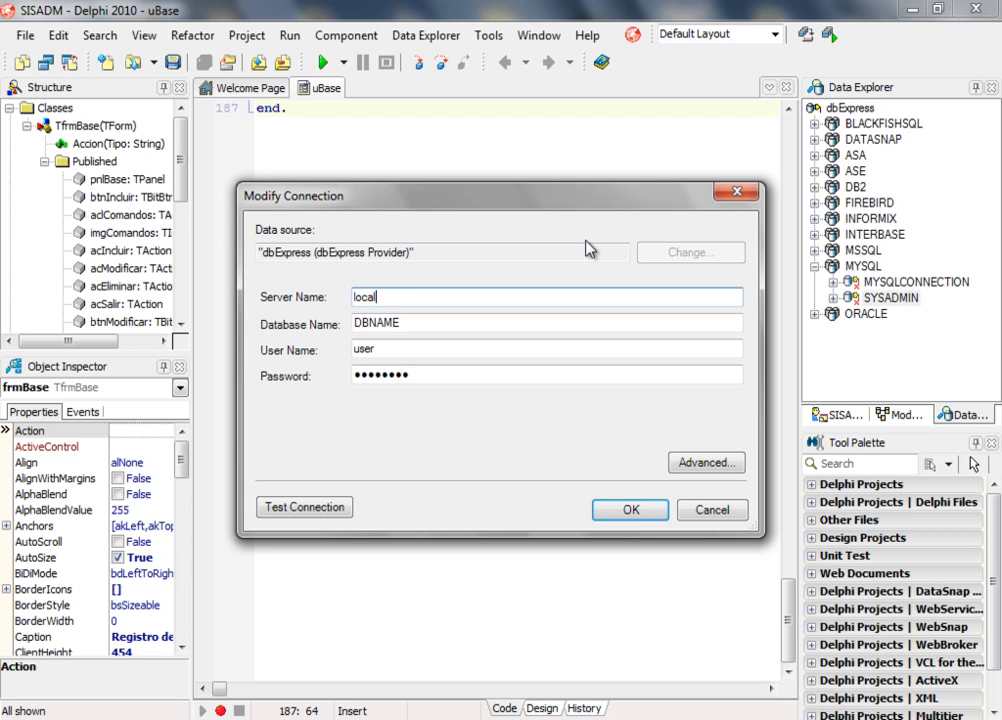
type("localhois")
key("Tab")
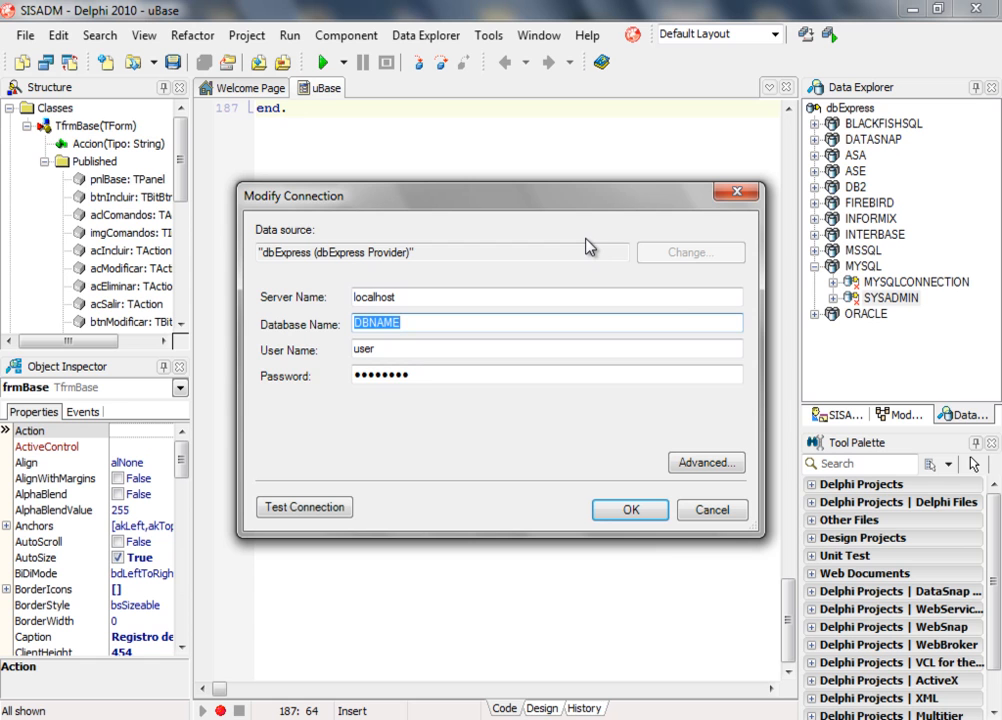
Set the connection's database name to admdelphixe2, checking the name in MySQL-Front, and its user name to root.
key("BackSpace")
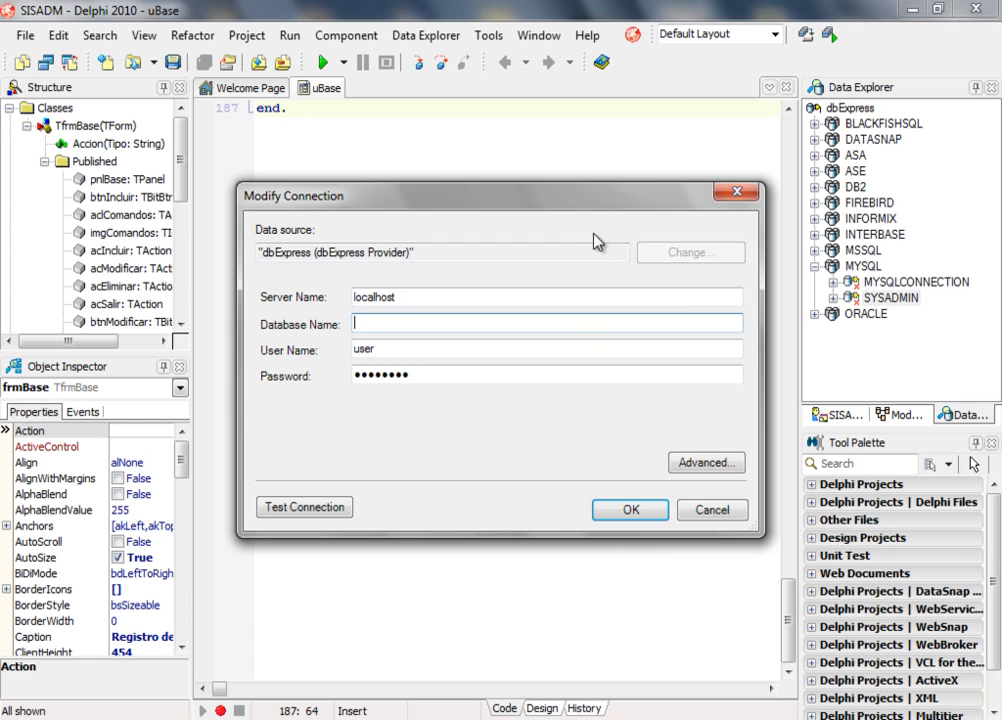
left_click(584, 718)
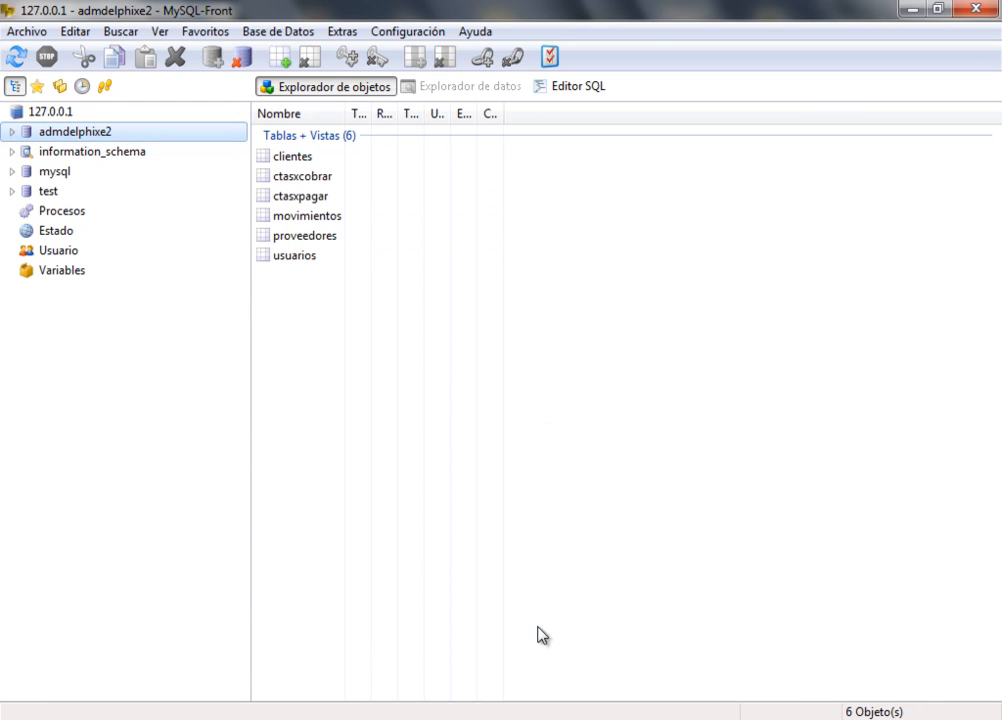
left_click(528, 718)
type("admdelp")
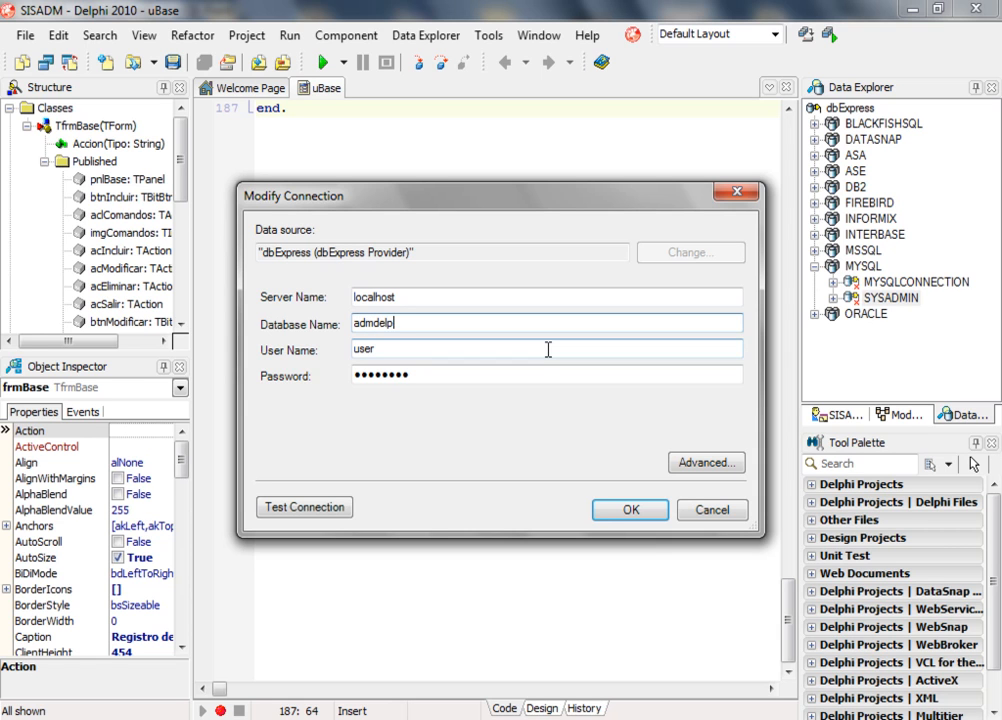
type("hixe2")
key("Tab")
type("r")
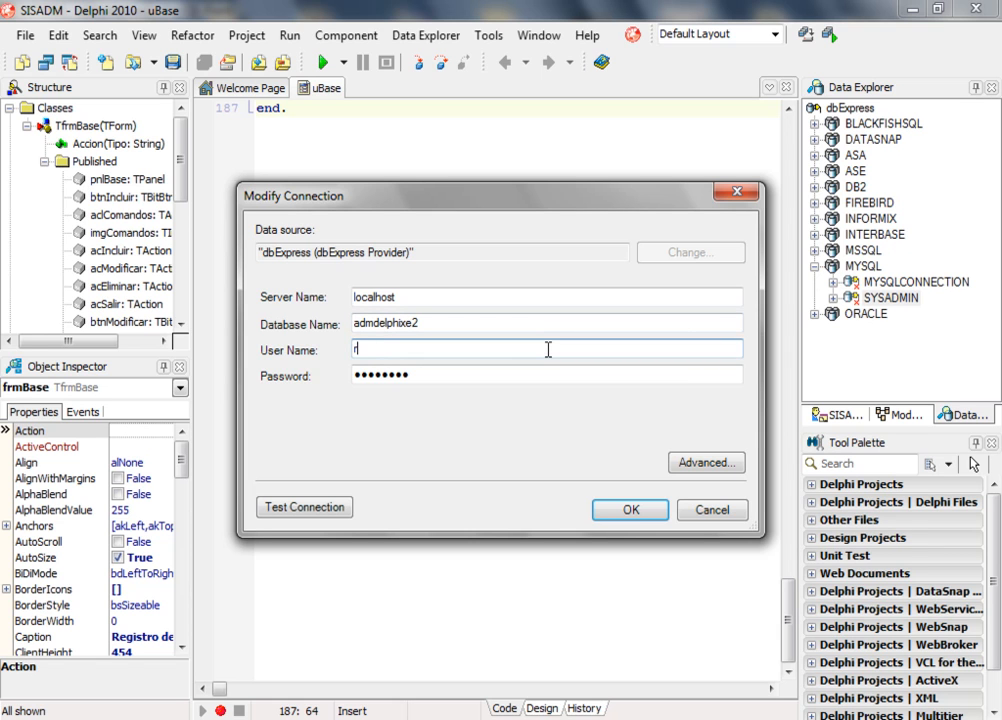
type("oot")
Replace the placeholder password of the SYSADMIN connection with the MySQL account password.
key("Tab")
key("BackSpace")
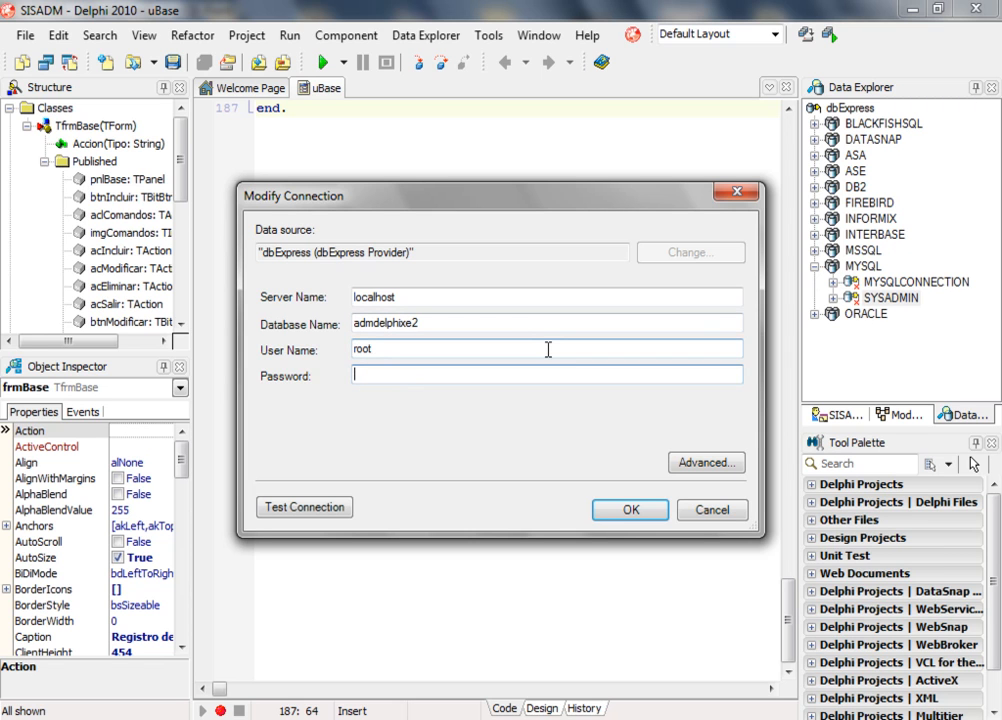
type("•••")
key("BackSpace")
key("BackSpace")
key("BackSpace")
type("••••••")
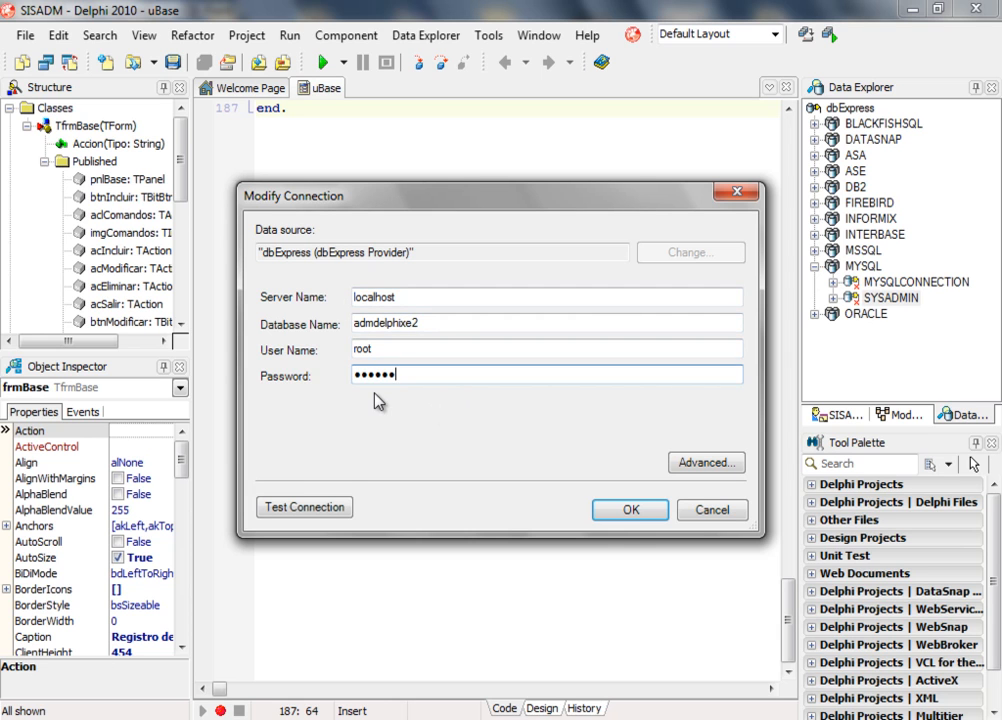
Test the SYSADMIN connection, look at the admdelphixe2 database in MySQL-Front, and test the connection again.
left_click(323, 508)
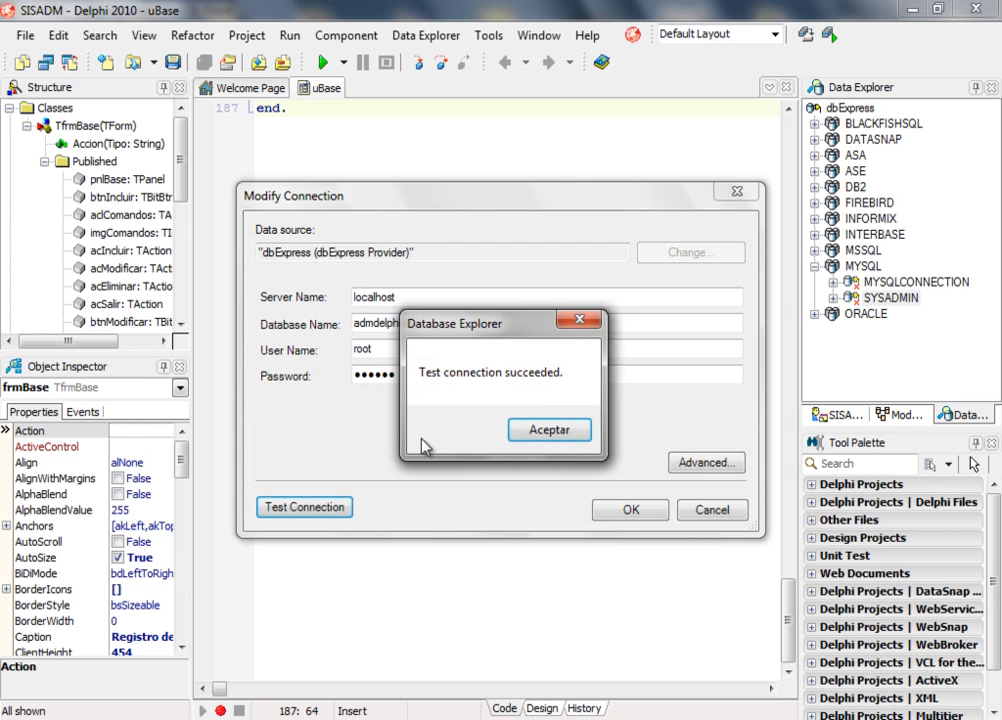
left_click(544, 432)
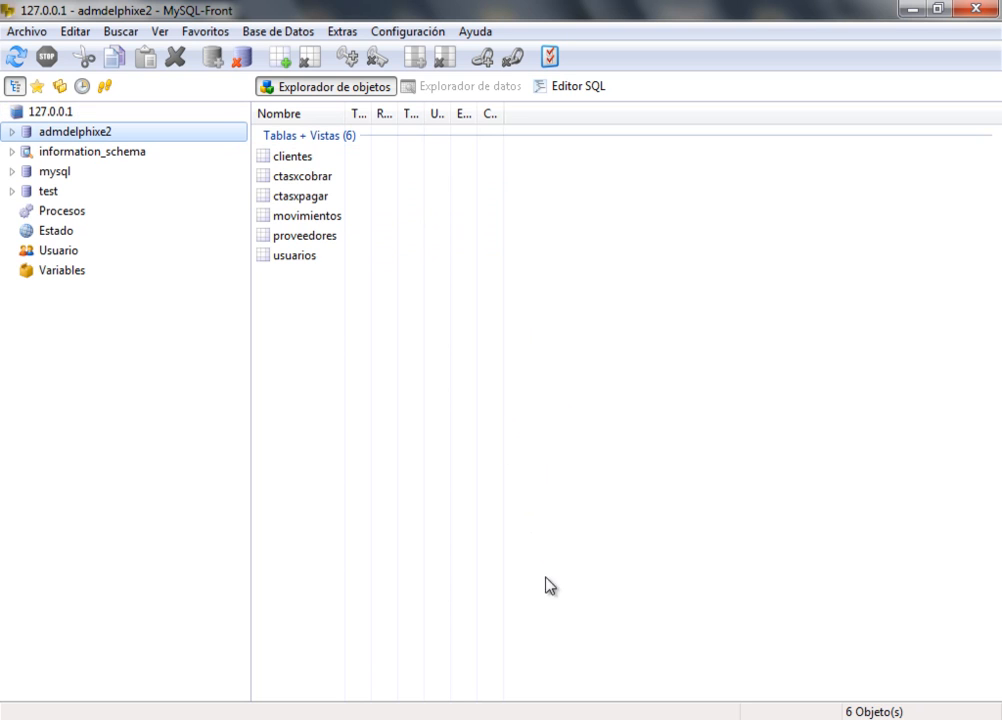
left_click(560, 718)
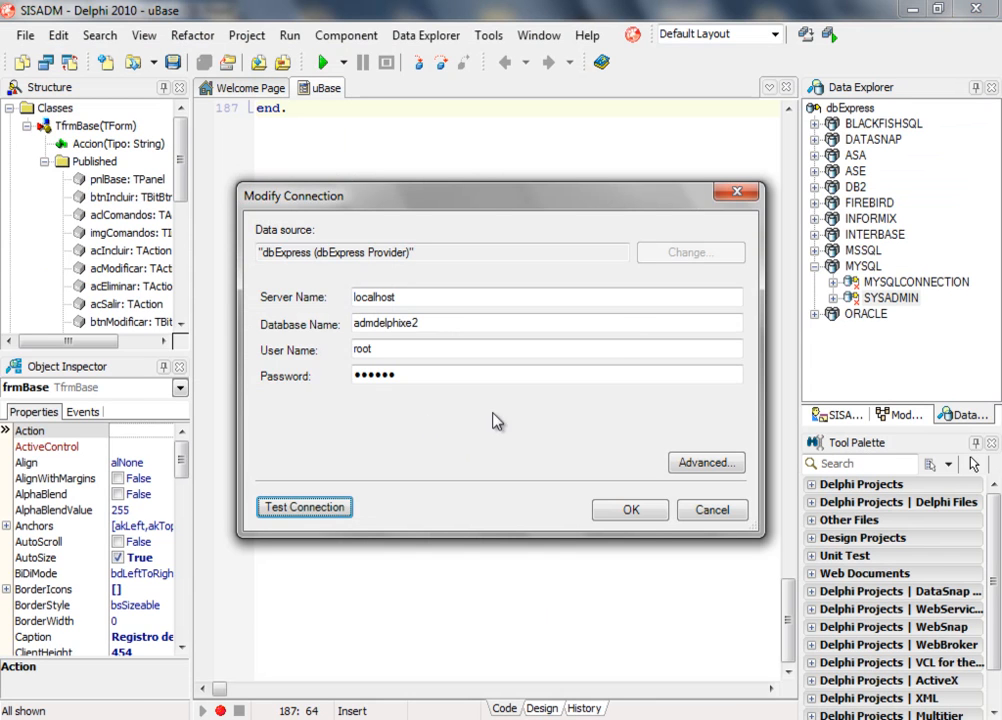
left_click(324, 512)
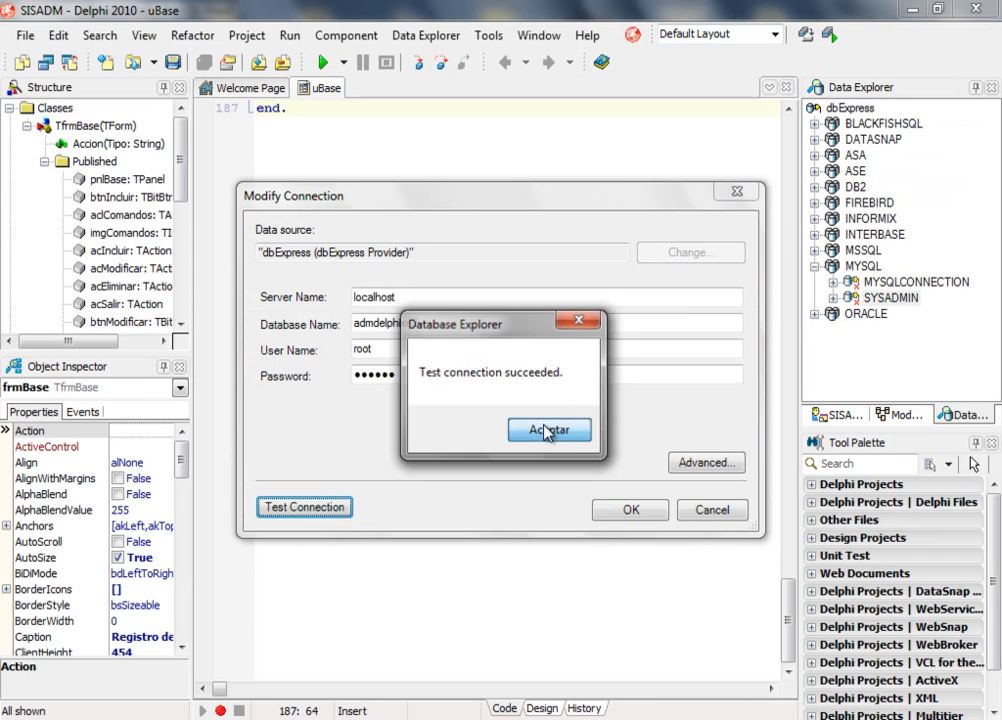
left_click(547, 430)
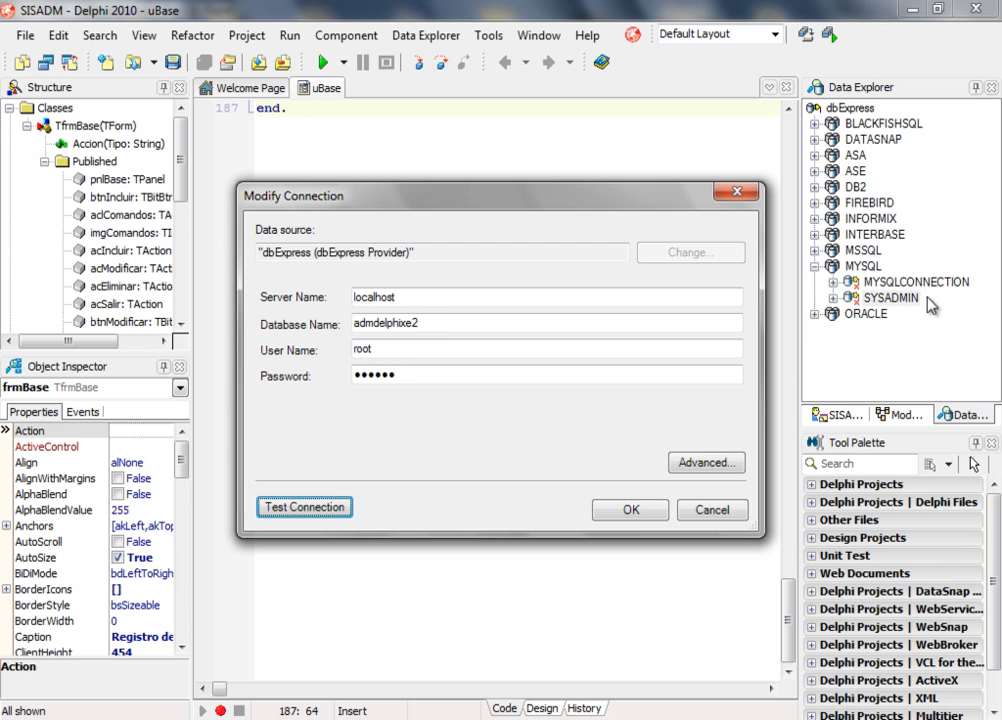
Examine the Port entry in the SYSADMIN connection's advanced properties, cancelling the dialog without making changes.
left_click(700, 463)
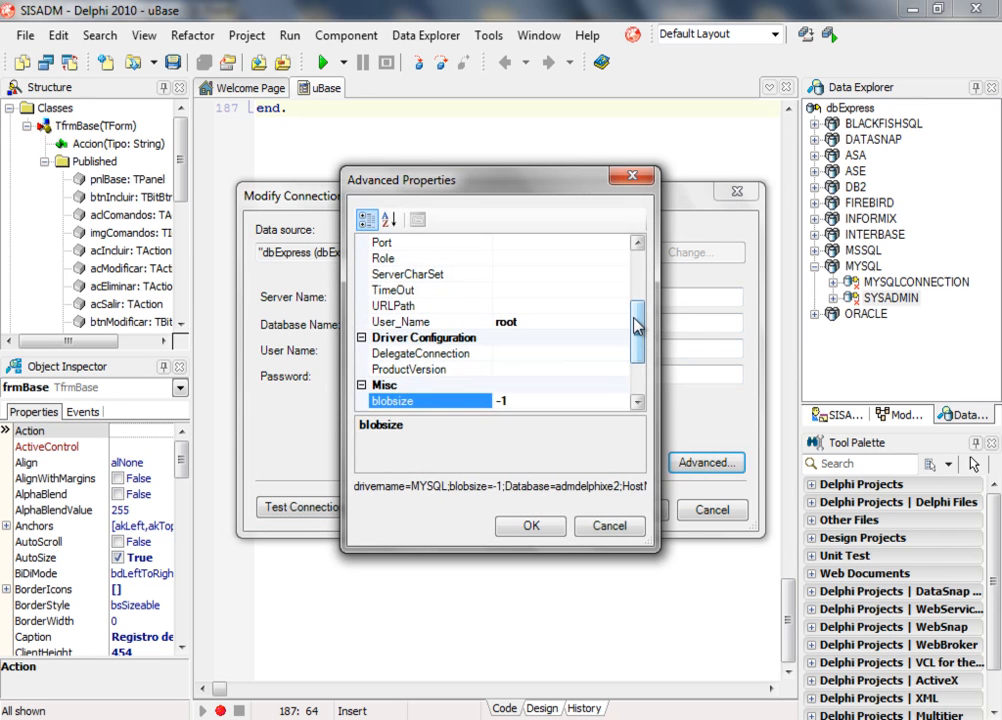
left_click_drag(641, 340, 642, 329)
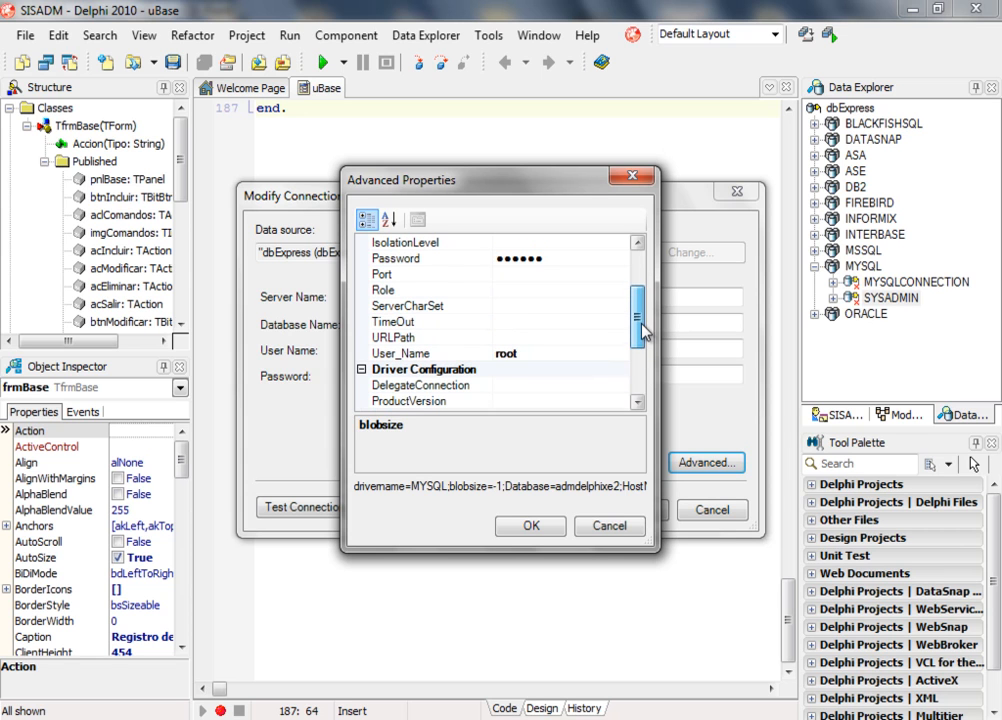
left_click(517, 275)
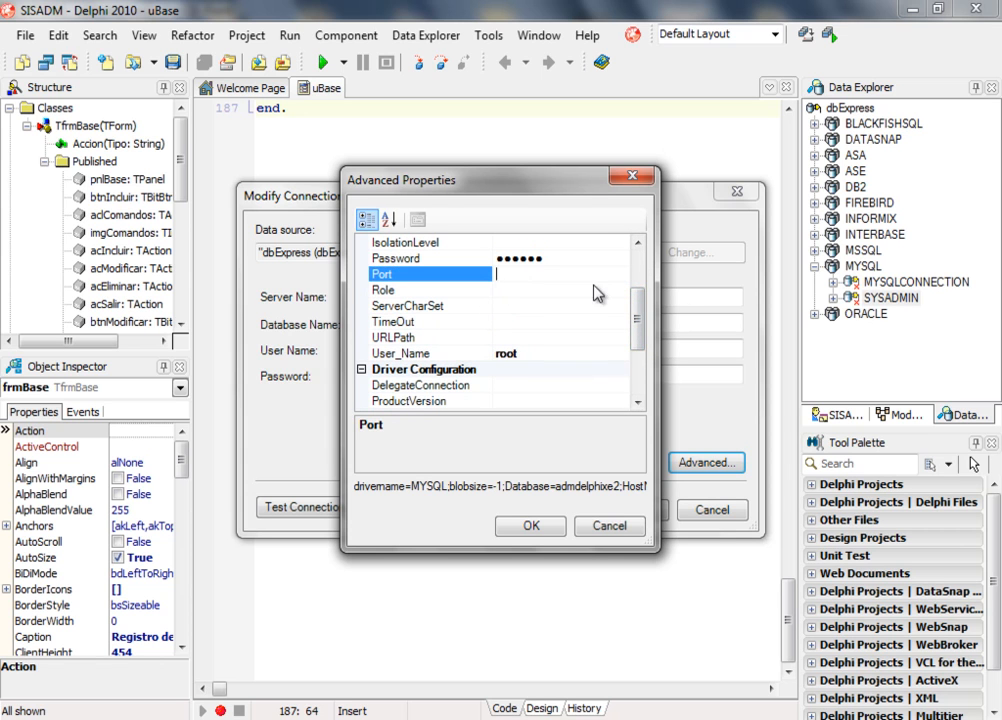
left_click(619, 529)
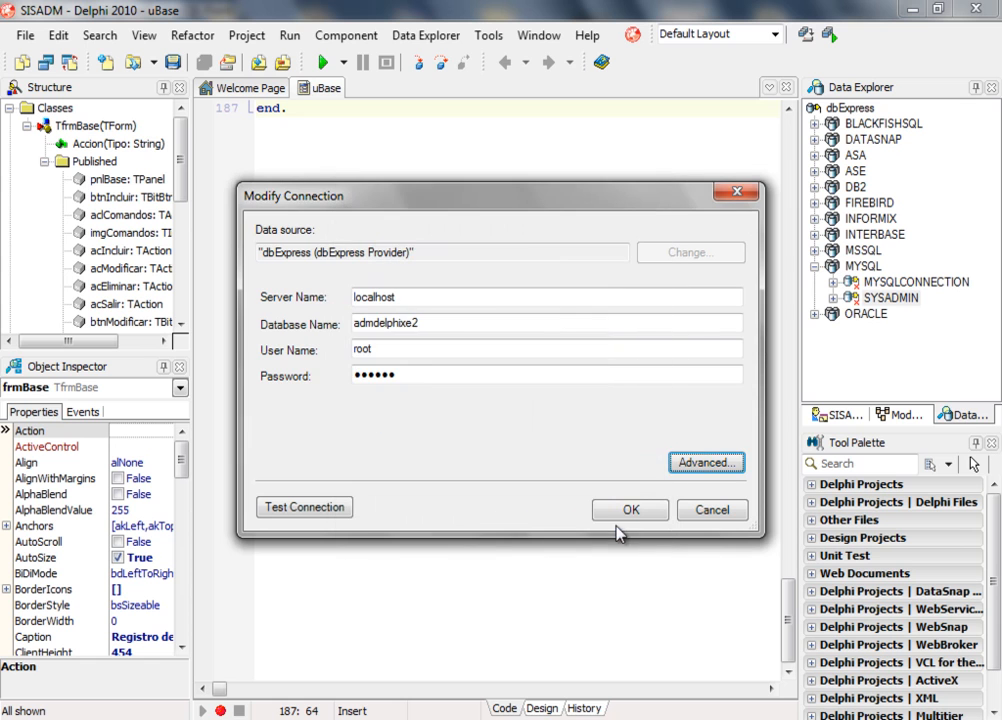
left_click(692, 462)
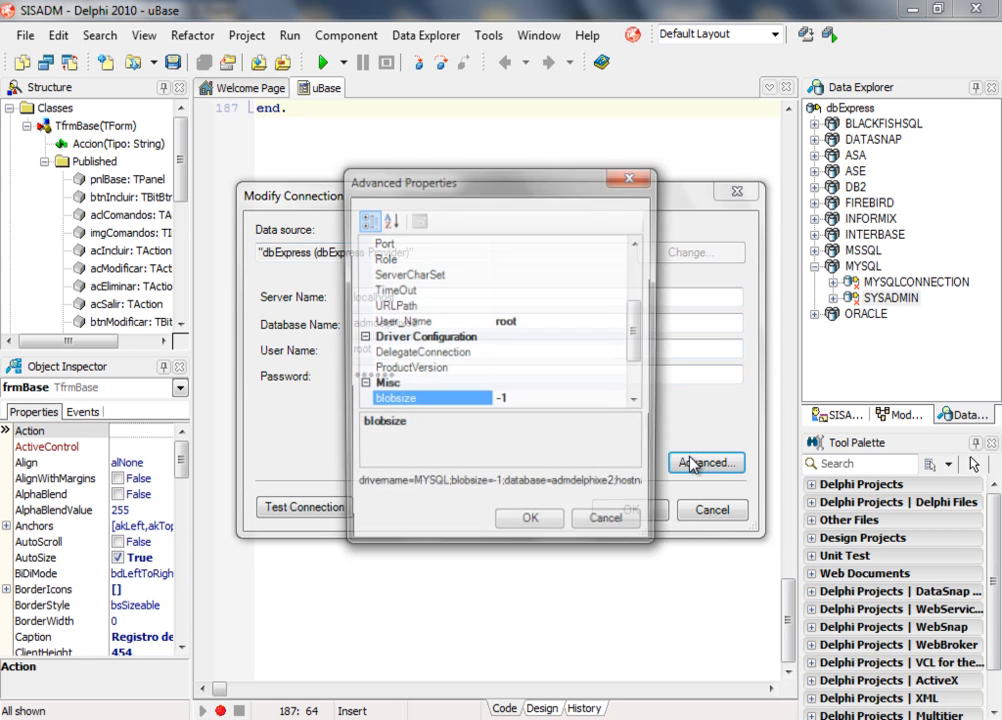
left_click_drag(637, 335, 652, 288)
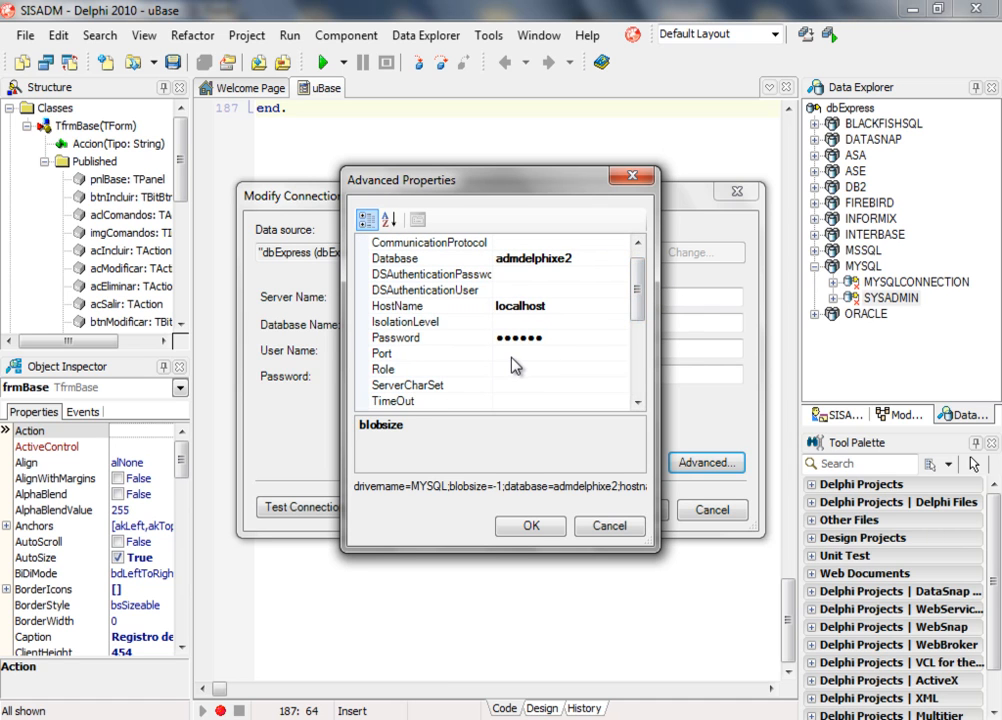
left_click(510, 355)
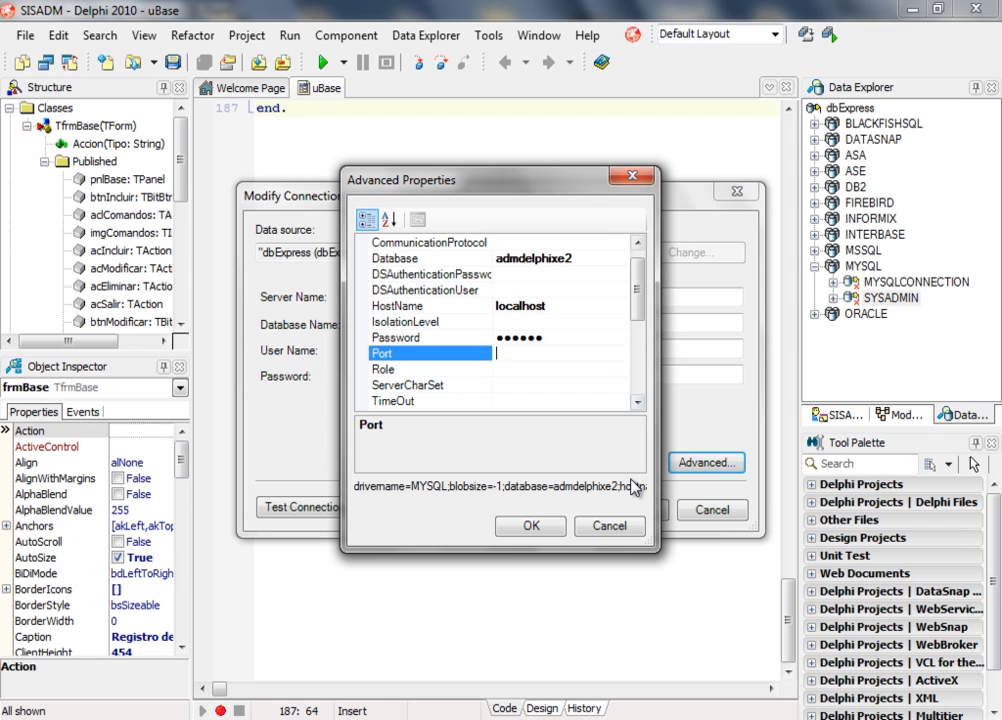
left_click(610, 530)
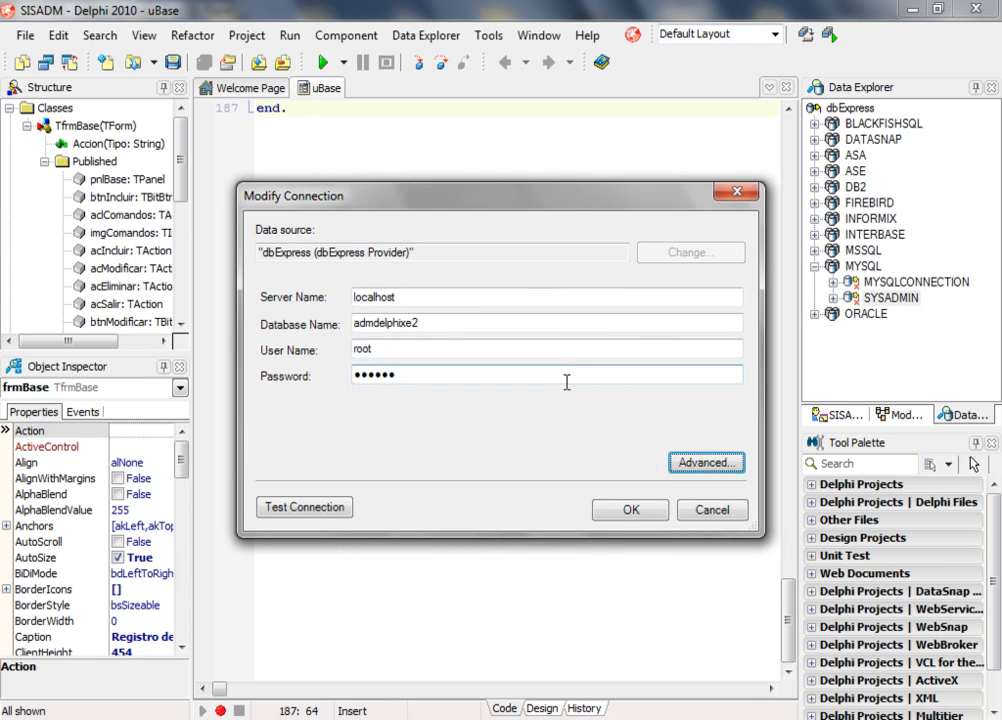
Test the SYSADMIN connection once more and save its modified settings.
left_click(310, 508)
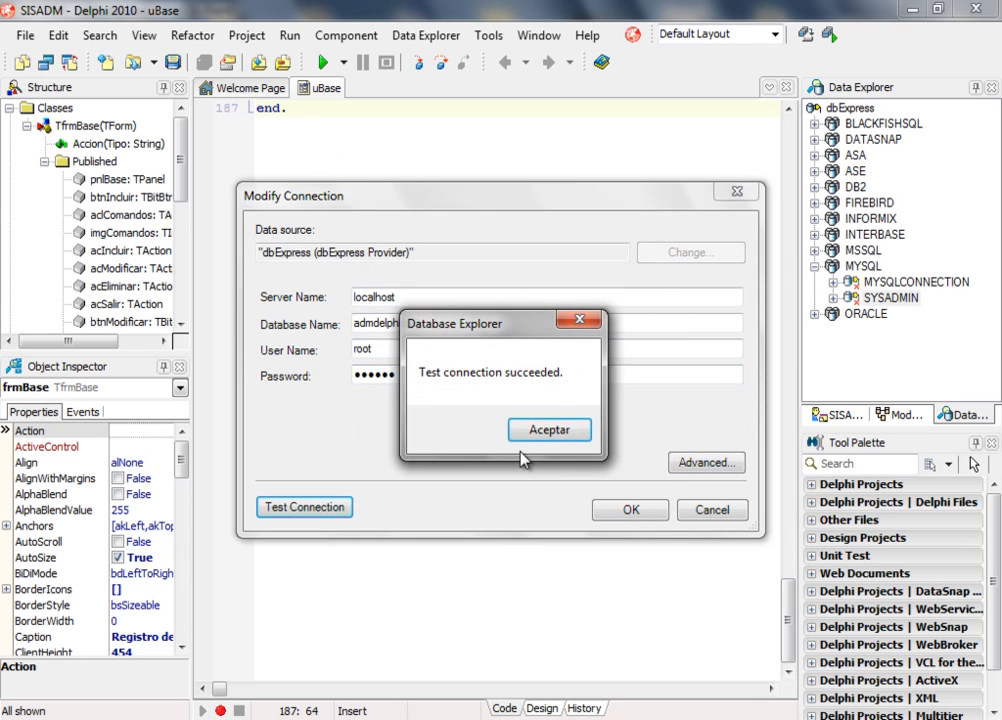
left_click(545, 431)
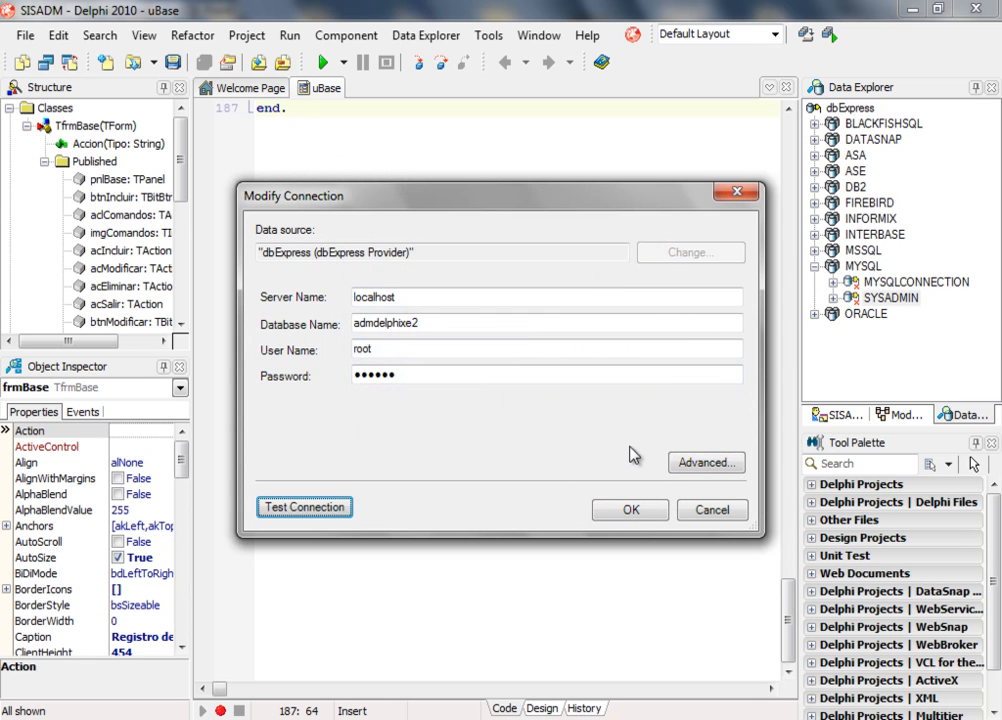
left_click(629, 511)
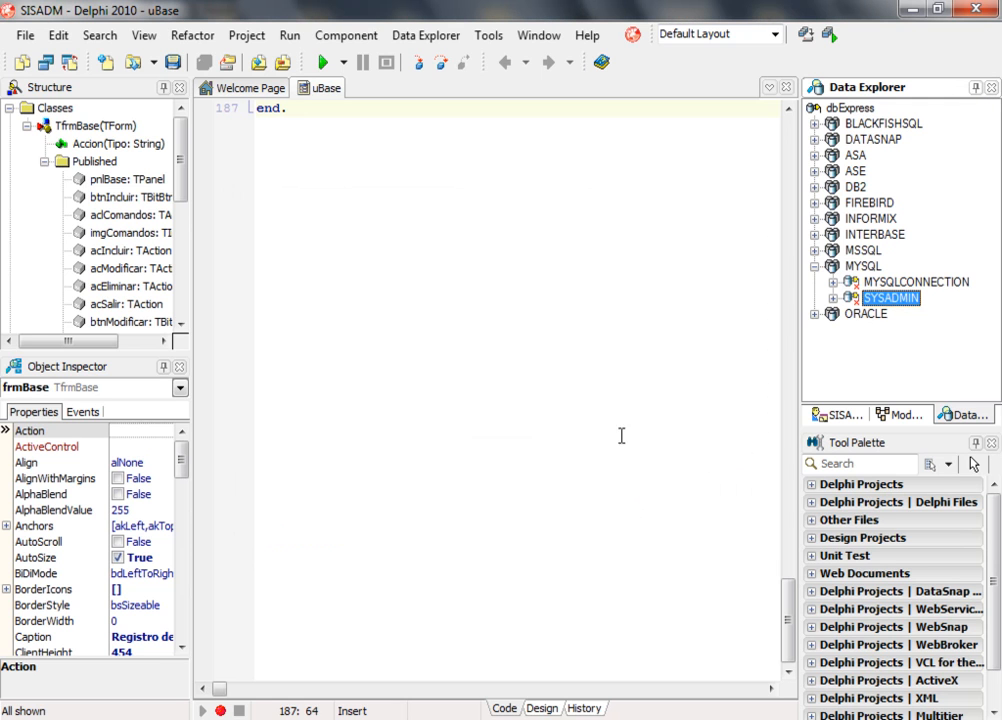
Expand the SYSADMIN connection's tables in the Data Explorer, review the list, and collapse the connection again.
left_click(832, 298)
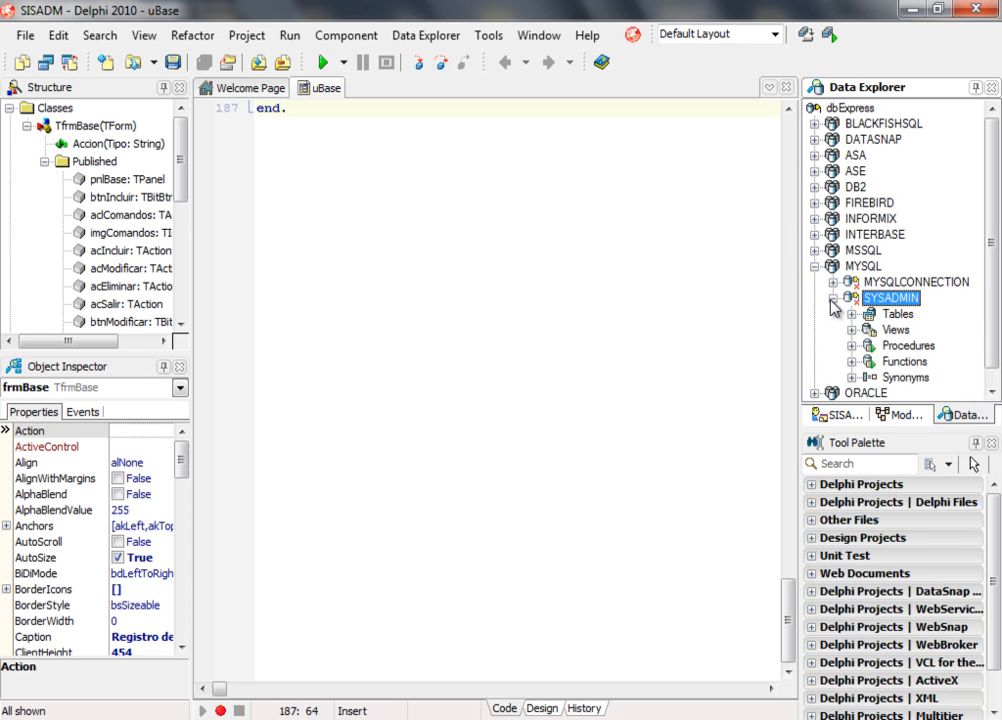
left_click(851, 314)
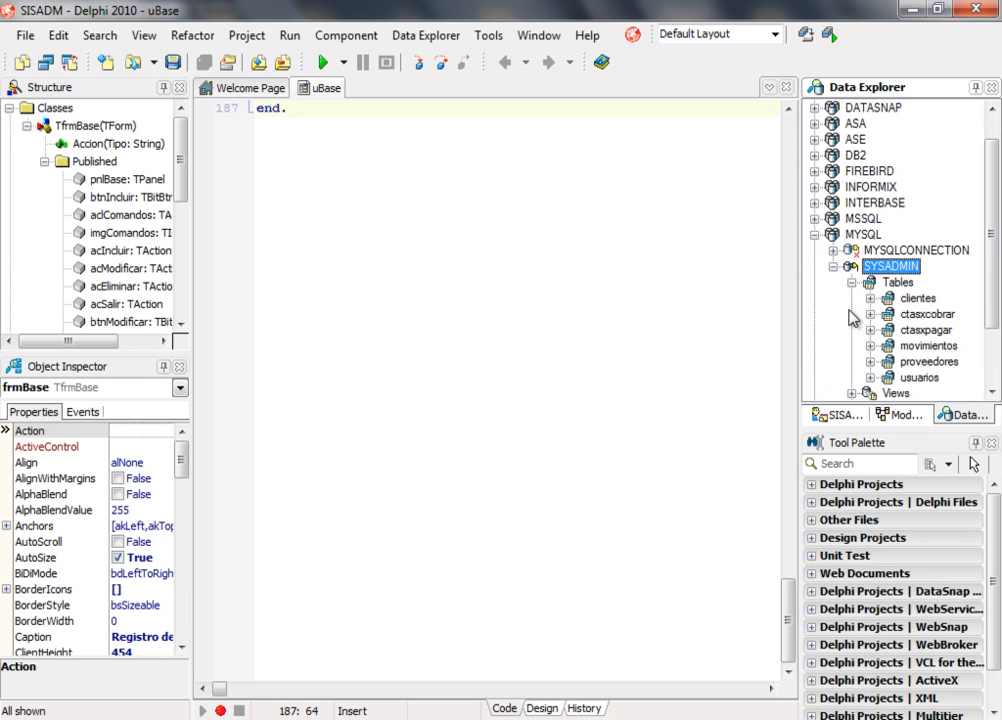
scroll(995, 305, "down", 1)
scroll(995, 305, "down", 1)
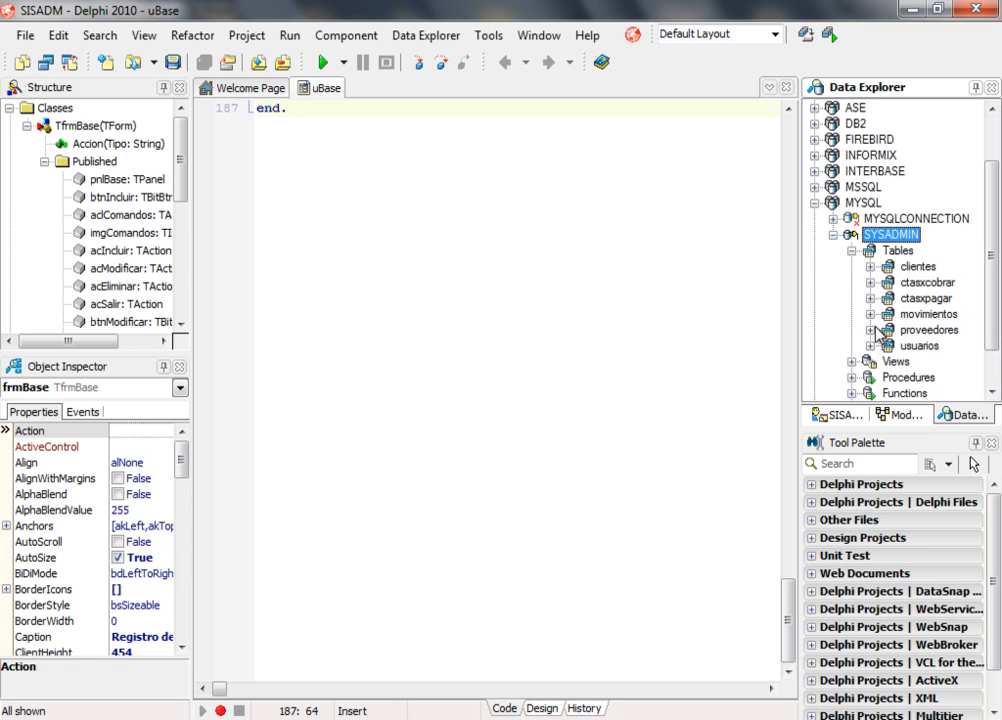
scroll(993, 305, "down", 2)
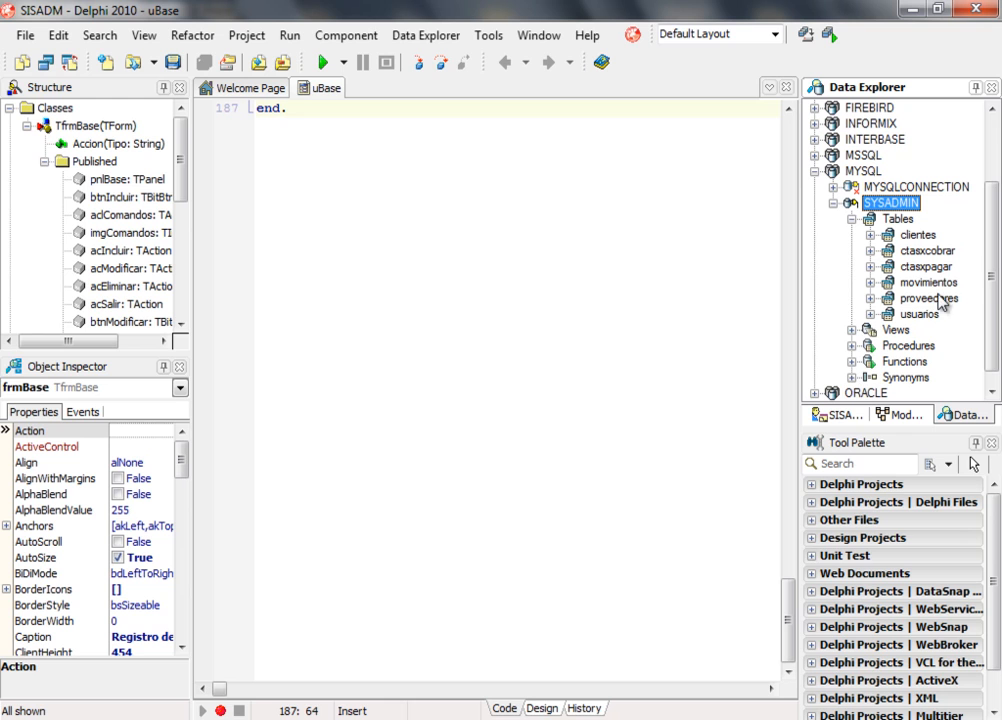
left_click(832, 204)
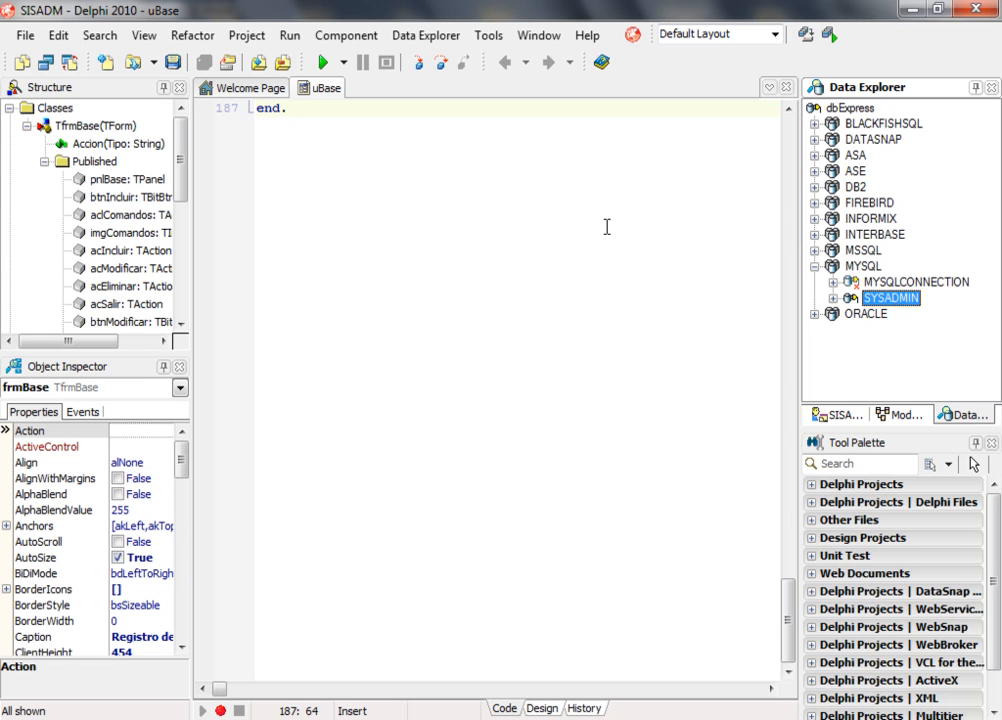
Switch to Windows Explorer, examine the SYSADMIN section of dbxconnections in the dbExpress 7.0 folder, close the file and return to Delphi.
left_click(153, 719)
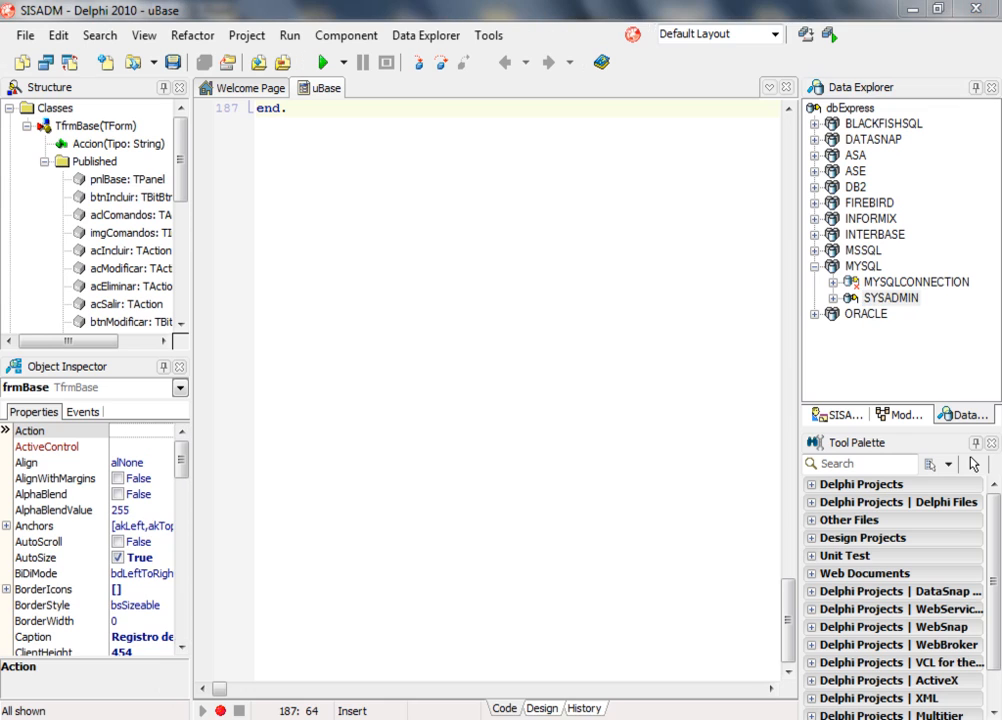
left_click(324, 646)
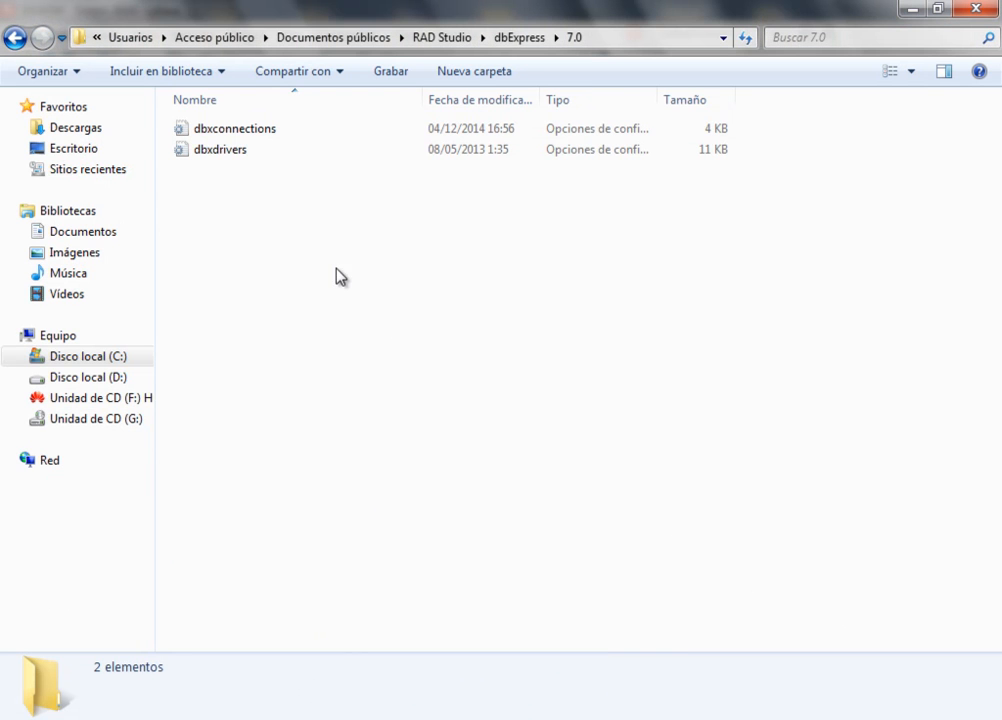
double_click(243, 137)
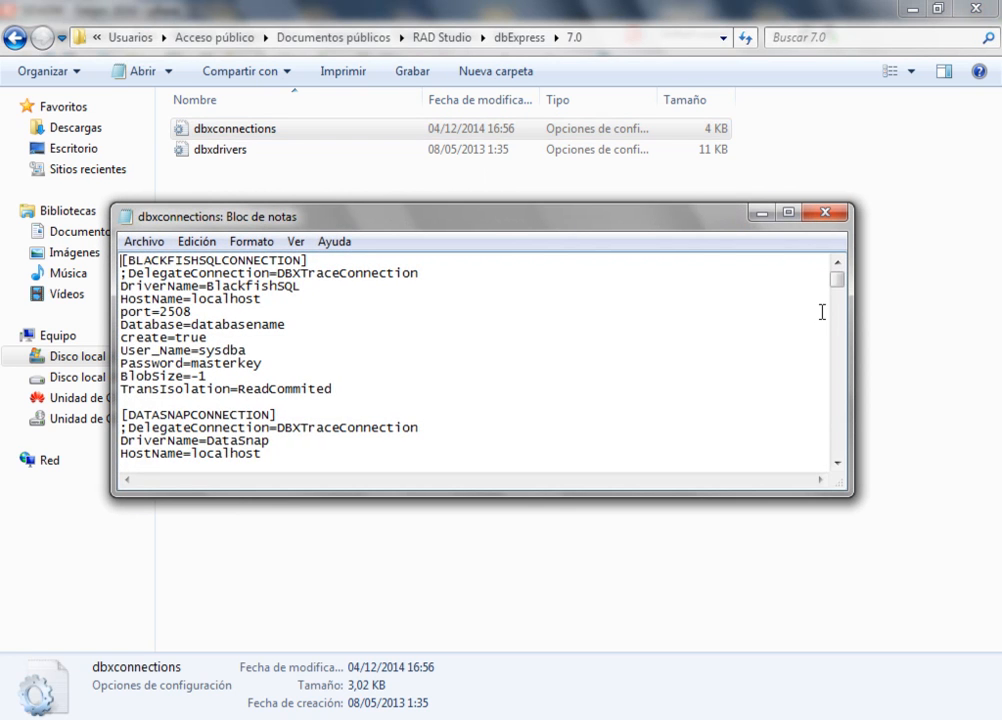
left_click_drag(838, 280, 866, 436)
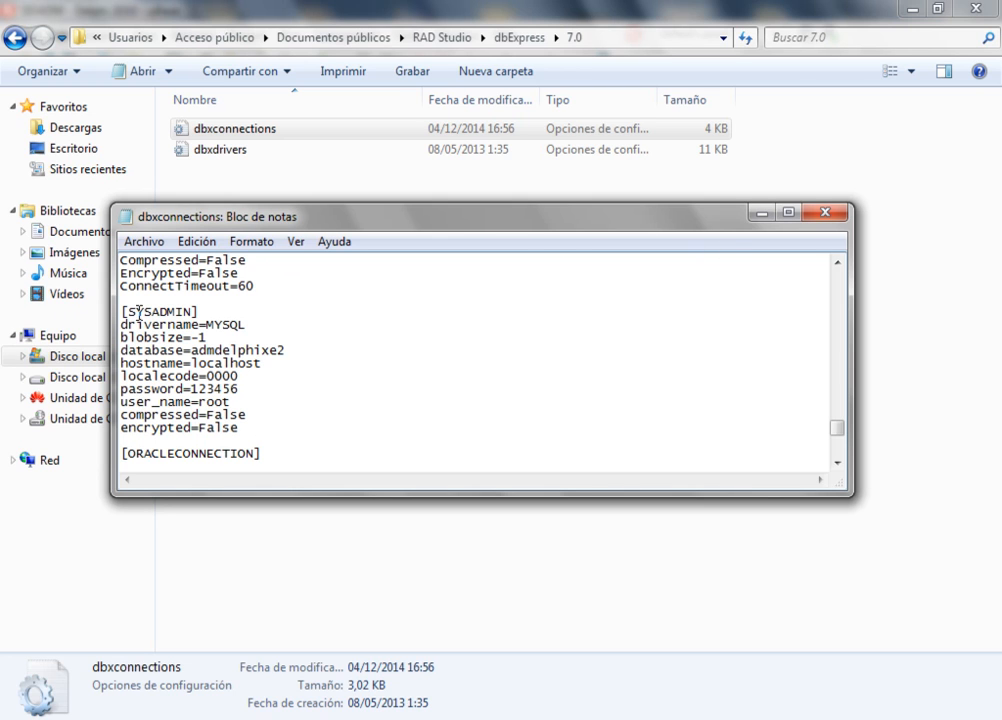
left_click_drag(127, 311, 189, 313)
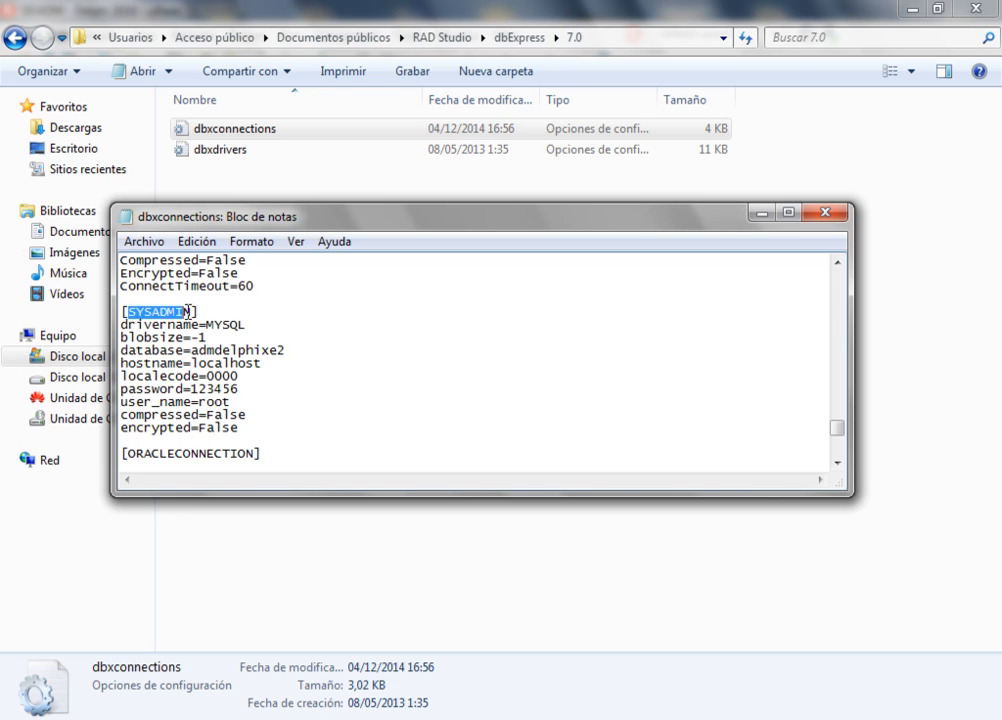
left_click(824, 213)
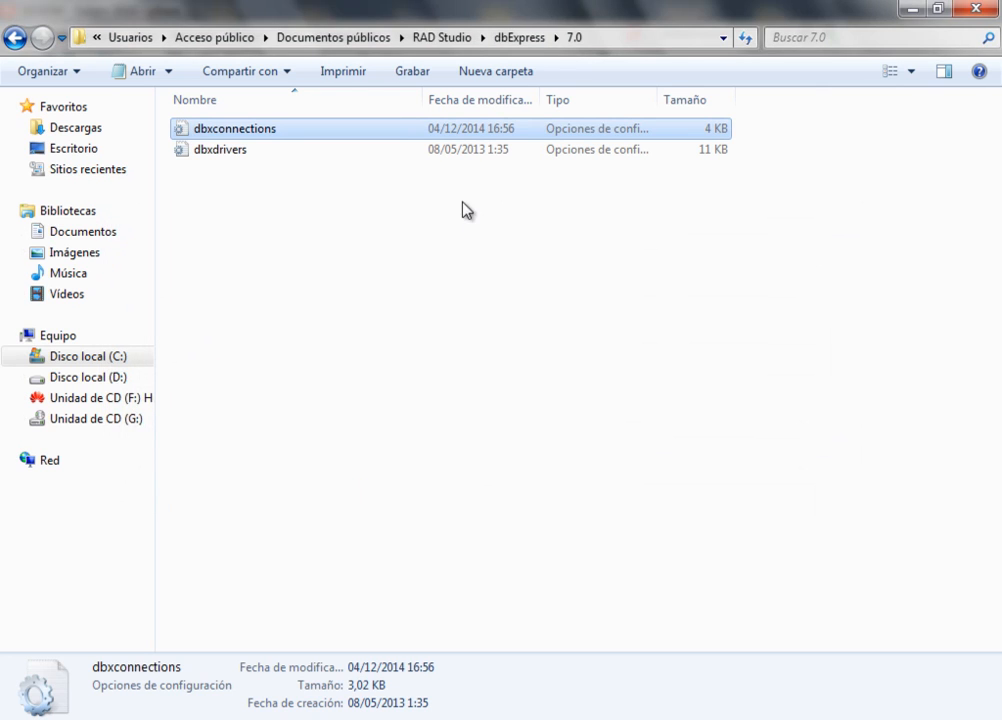
left_click(673, 376)
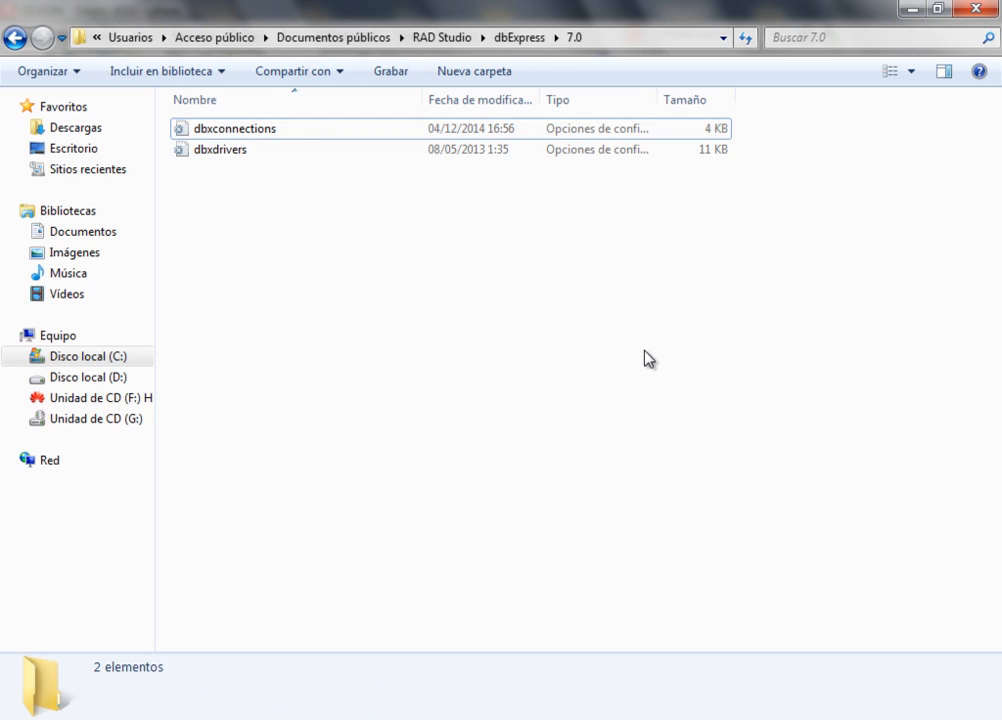
left_click(538, 719)
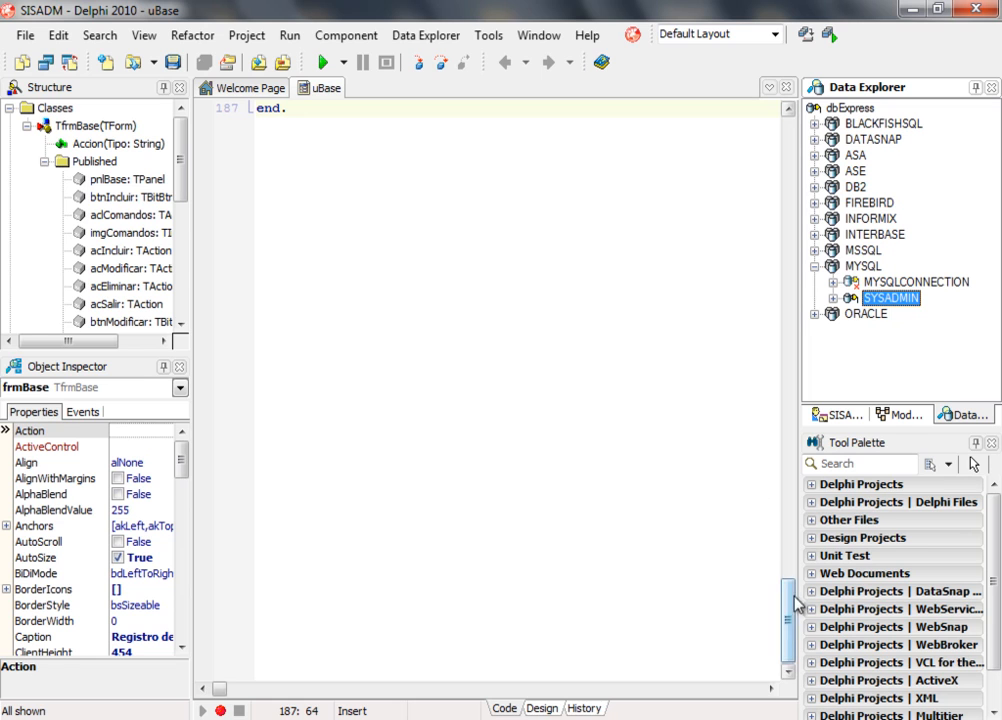
left_click_drag(787, 628, 855, 632)
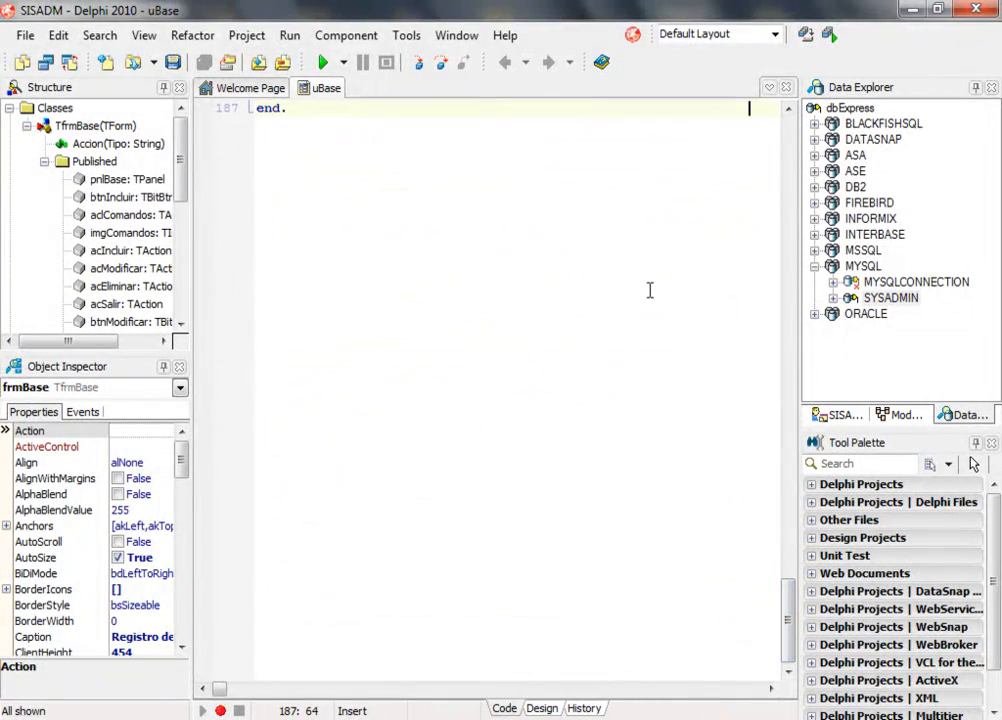
left_click_drag(783, 599, 832, 631)
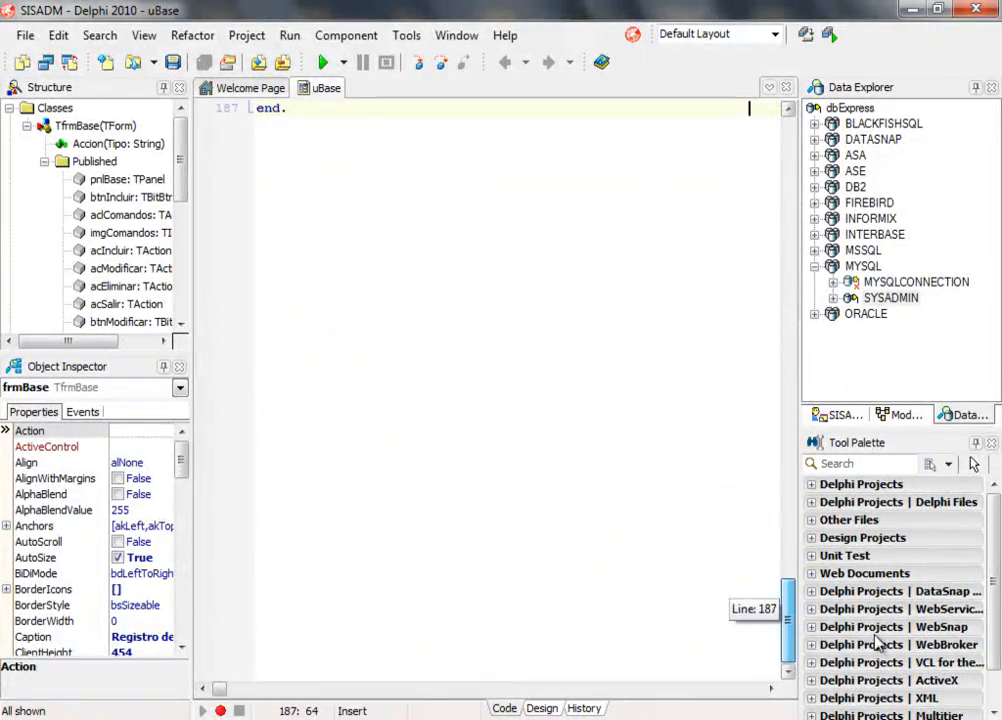